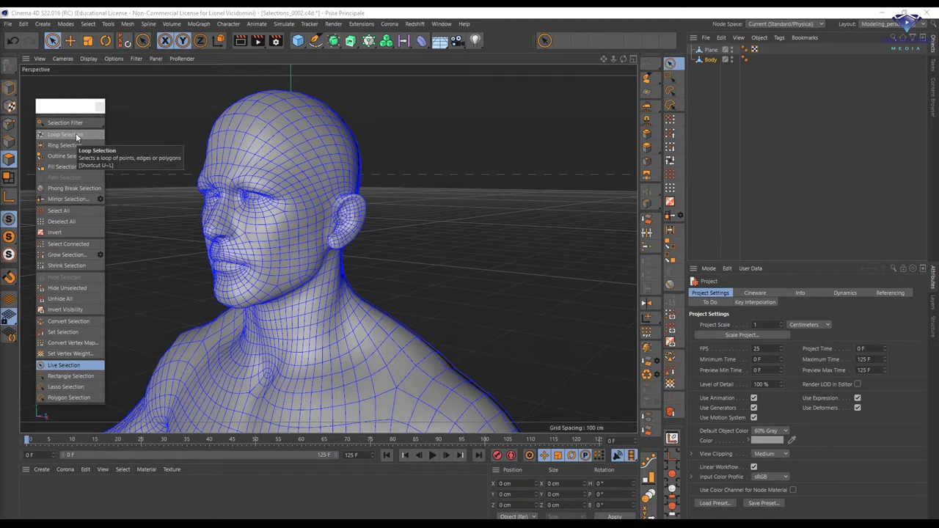
# - Activate the Loop Selection tool from the Select menu
pyautogui.click(75, 135)
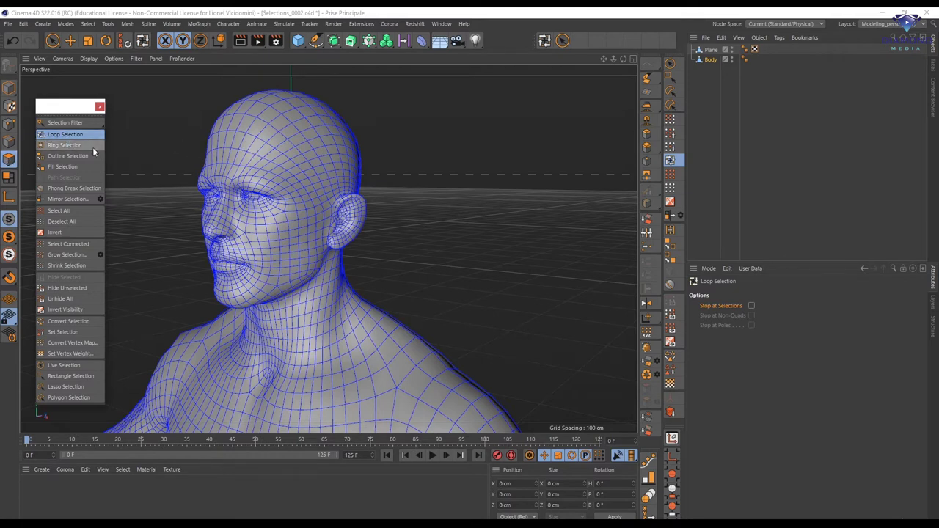
pyautogui.scroll(10, 347, 307)
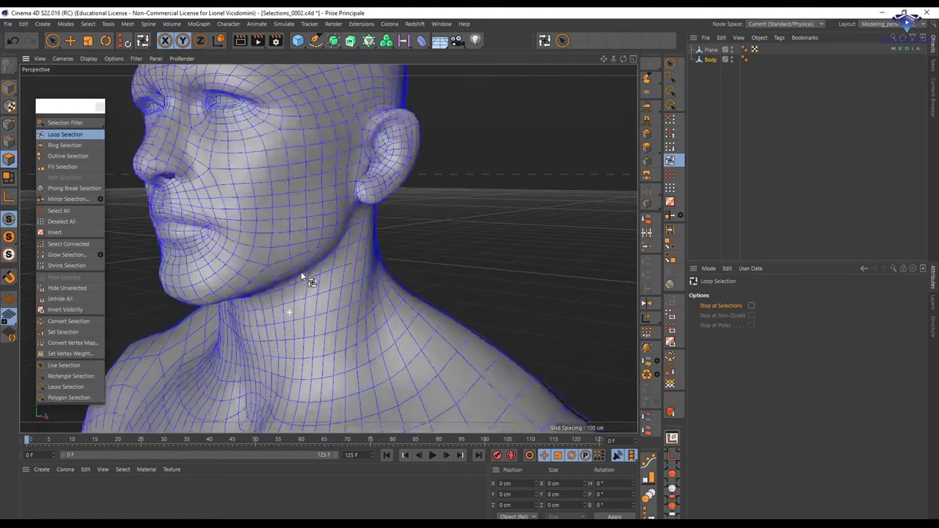
pyautogui.scroll(2, 338, 197)
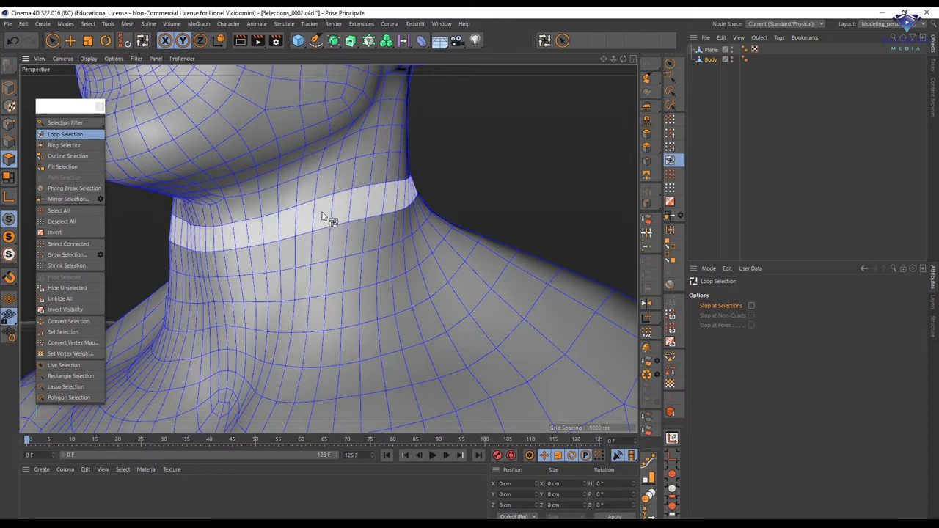
pyautogui.keyDown('alt'); pyautogui.moveTo(393, 205); pyautogui.dragTo(288, 237); pyautogui.keyUp('alt')
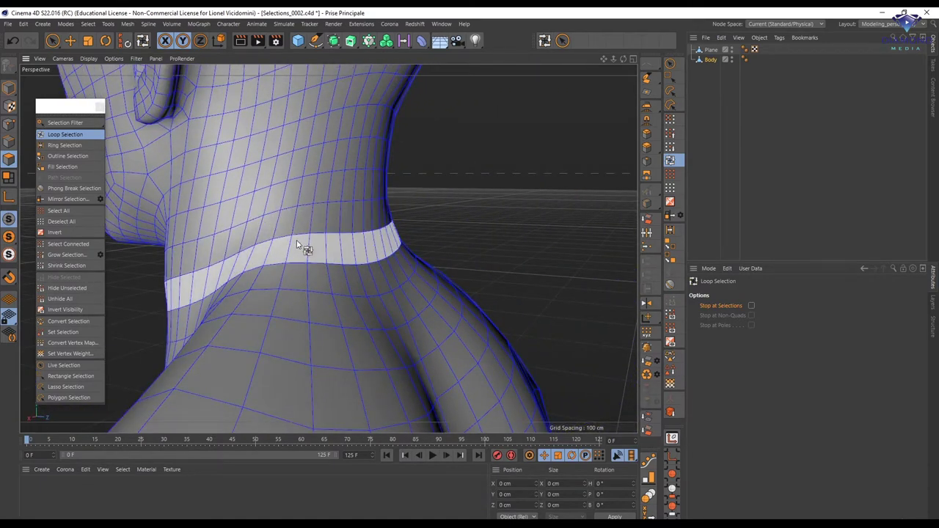
pyautogui.scroll(-10, 308, 245)
pyautogui.keyDown('alt'); pyautogui.moveTo(188, 296); pyautogui.dragTo(355, 214); pyautogui.keyUp('alt')
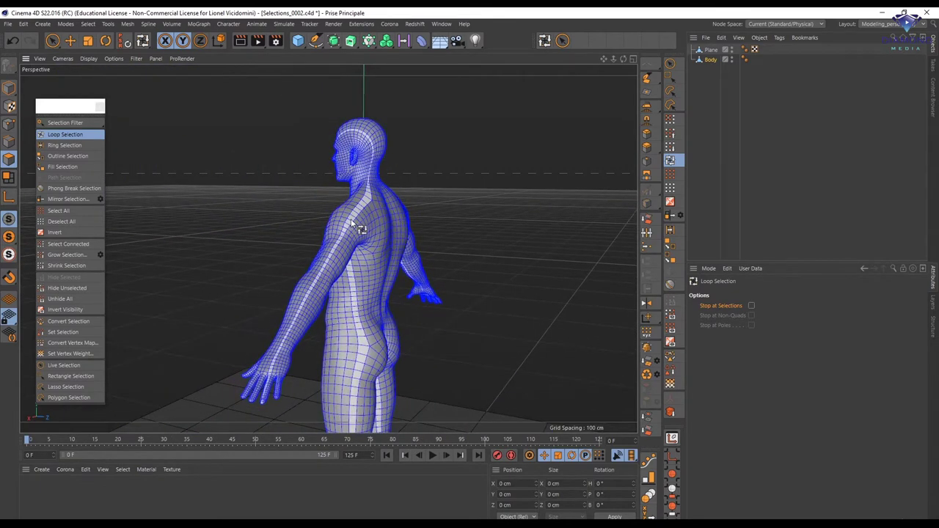
pyautogui.keyDown('alt'); pyautogui.moveTo(351, 225); pyautogui.dragTo(376, 193); pyautogui.keyUp('alt')
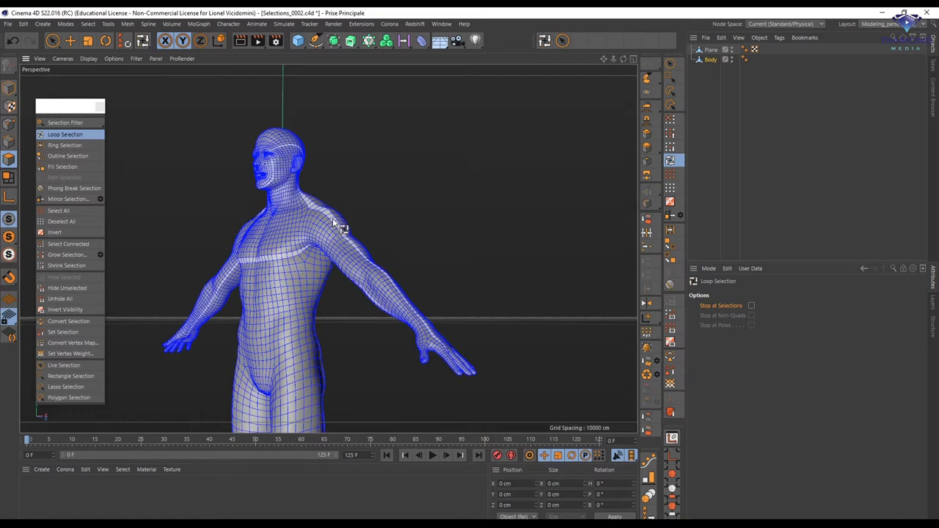
pyautogui.moveTo(334, 222)
pyautogui.keyDown('alt'); pyautogui.mouseDown()
pyautogui.moveTo(282, 224)
pyautogui.moveTo(285, 245)
pyautogui.moveTo(335, 216)
pyautogui.mouseUp(); pyautogui.keyUp('alt')
pyautogui.scroll(5, 265, 171)
pyautogui.scroll(6, 267, 170)
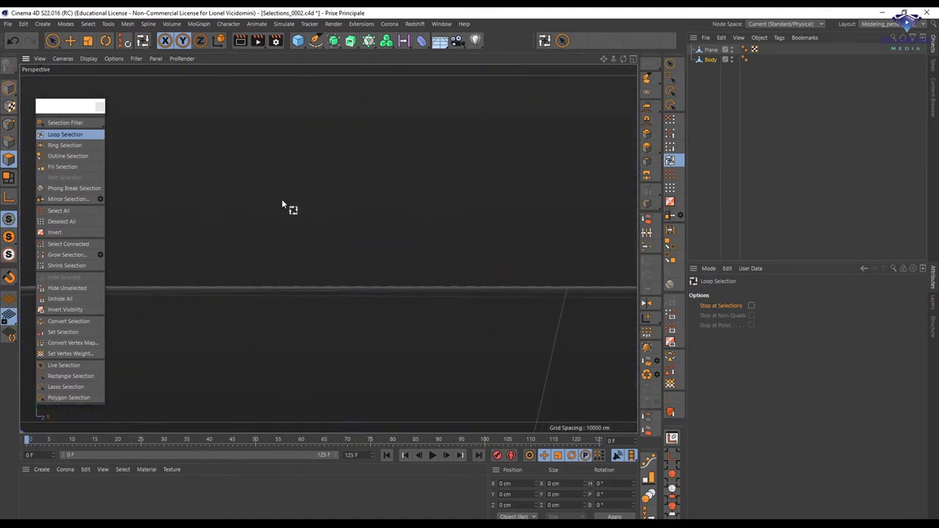
pyautogui.scroll(-8, 254, 262)
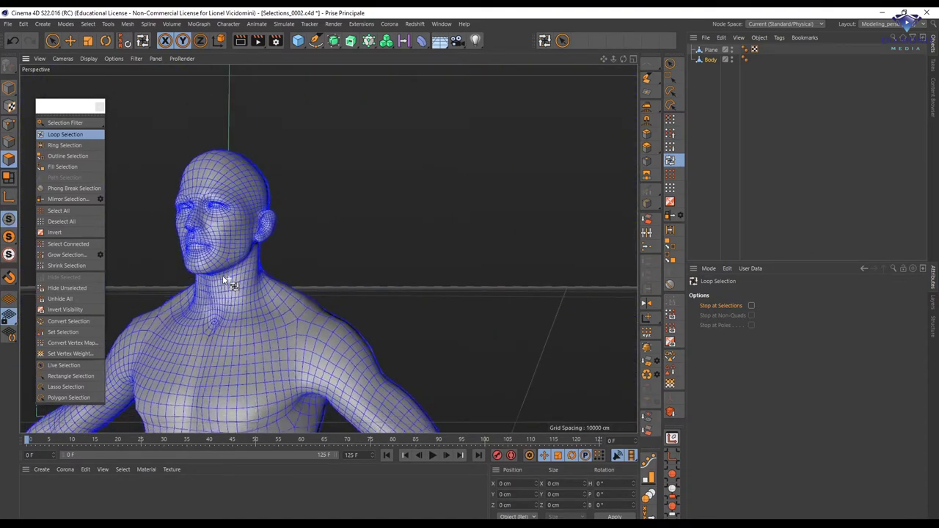
pyautogui.scroll(-1, 253, 267)
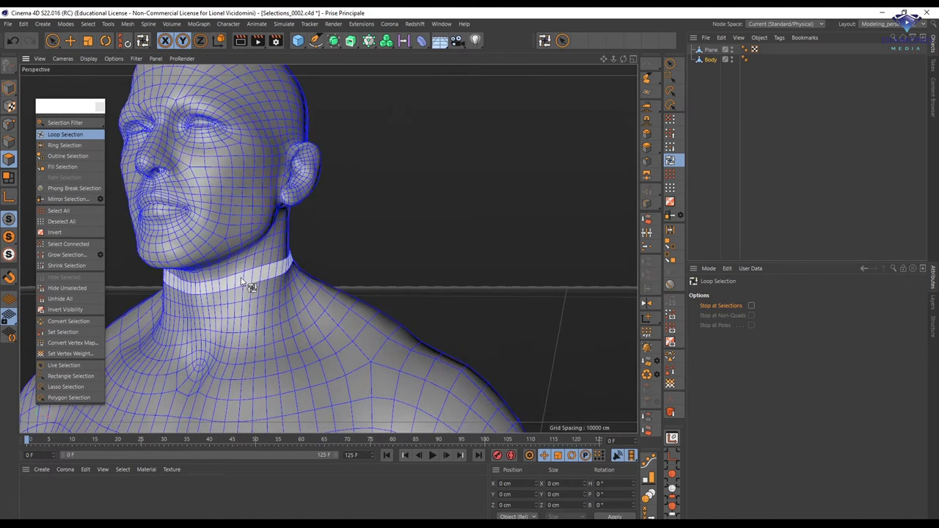
# - Select polygon loops around the neck, the upper arm and the other shoulder
pyautogui.click(249, 284)
pyautogui.scroll(-5, 352, 297)
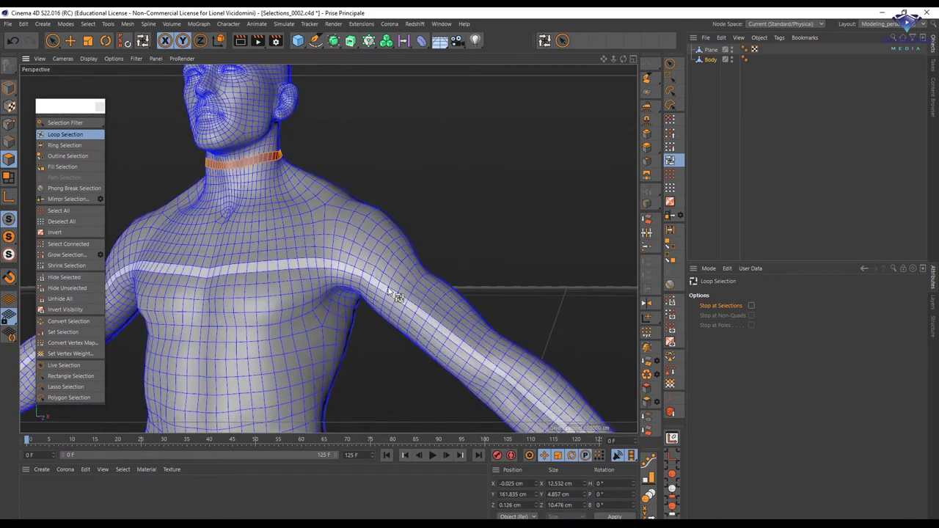
pyautogui.keyDown('shift'); pyautogui.click(389, 279); pyautogui.keyUp('shift')
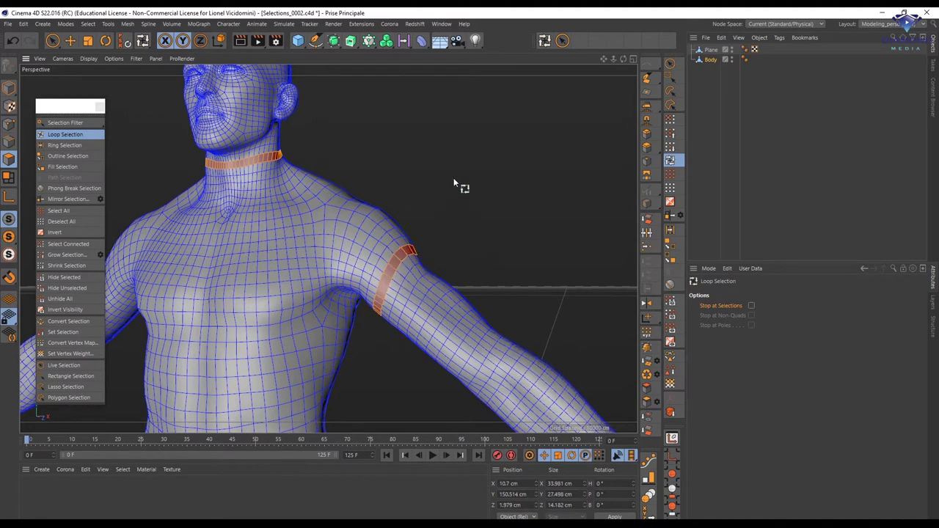
pyautogui.scroll(-5, 335, 272)
pyautogui.keyDown('alt'); pyautogui.moveTo(335, 272); pyautogui.dragTo(398, 237); pyautogui.keyUp('alt')
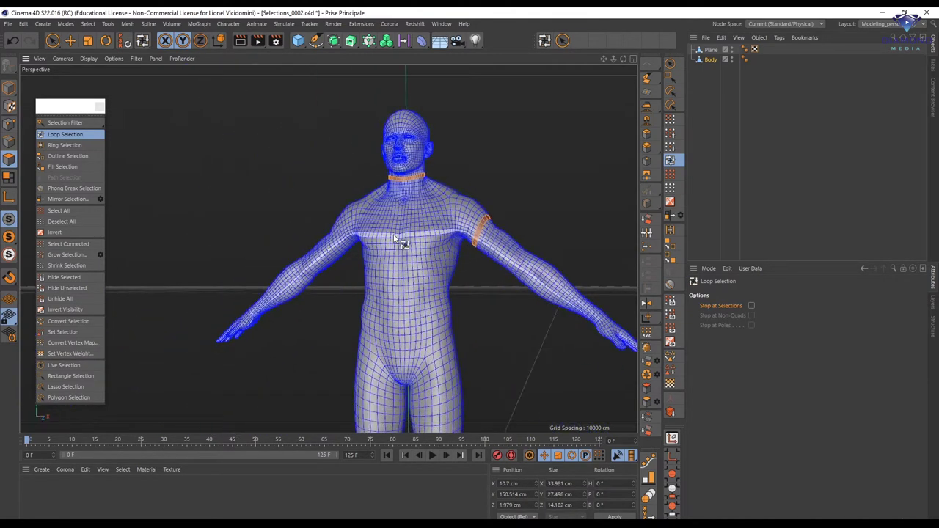
pyautogui.scroll(5, 404, 207)
pyautogui.scroll(3, 404, 208)
pyautogui.keyDown('shift'); pyautogui.click(309, 242); pyautogui.keyUp('shift')
pyautogui.scroll(-5, 311, 242)
pyautogui.keyDown('alt'); pyautogui.moveTo(440, 241); pyautogui.dragTo(338, 184); pyautogui.keyUp('alt')
pyautogui.scroll(5, 337, 183)
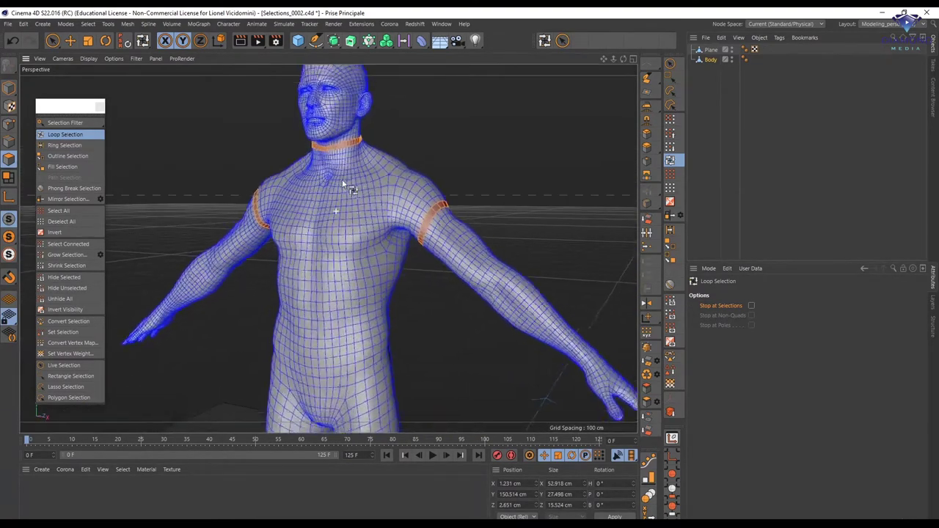
# - Switch to Edges mode and select the edge loop around the upper arm
pyautogui.hotkey('ctrl', 'shift', 'a')
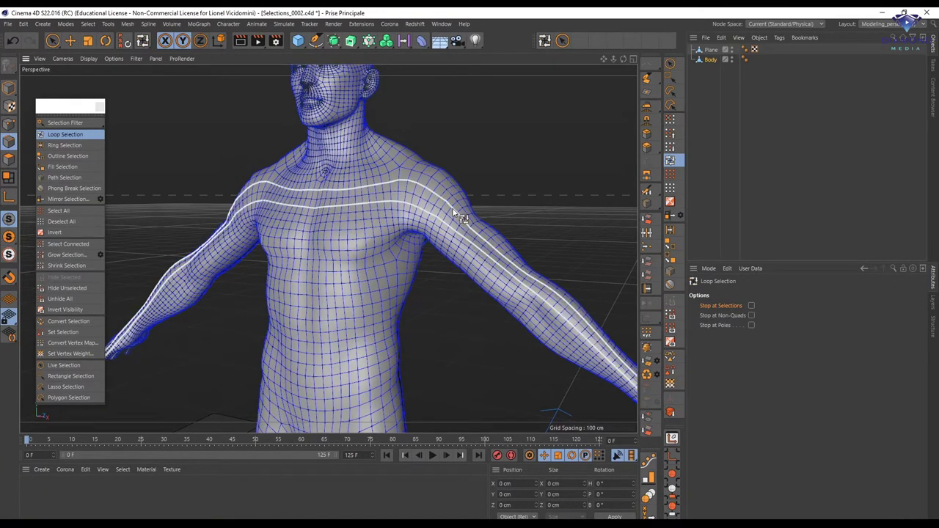
pyautogui.scroll(8, 460, 216)
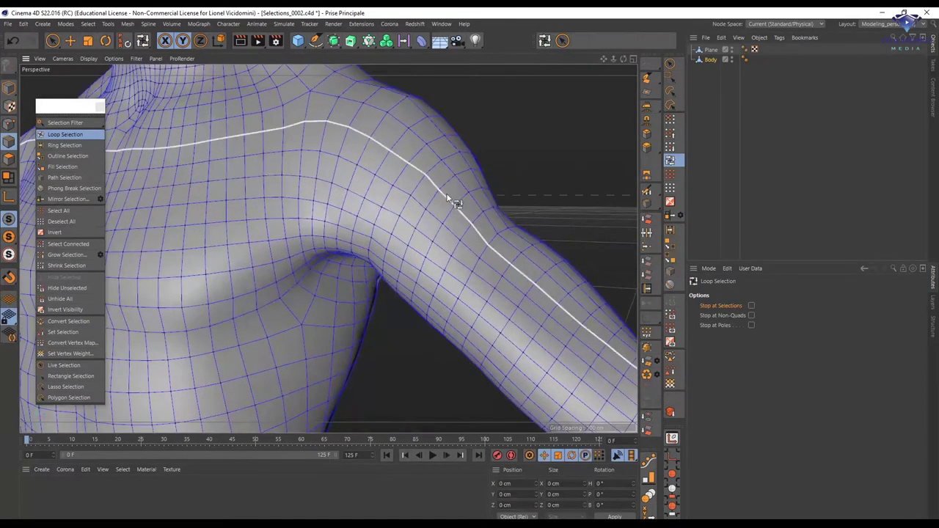
pyautogui.click(433, 200)
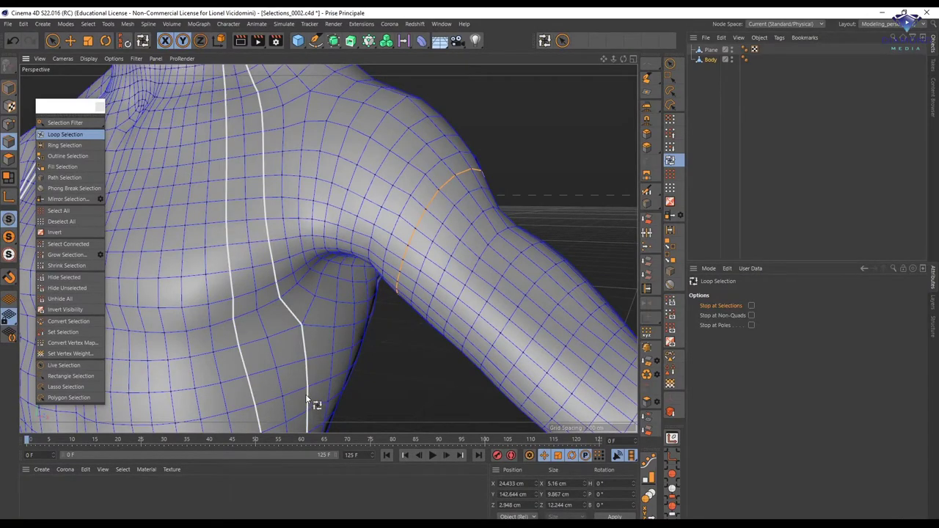
# - Deselect all points of the upper-arm loop in Points mode, then return to Edges mode
pyautogui.click(9, 126)
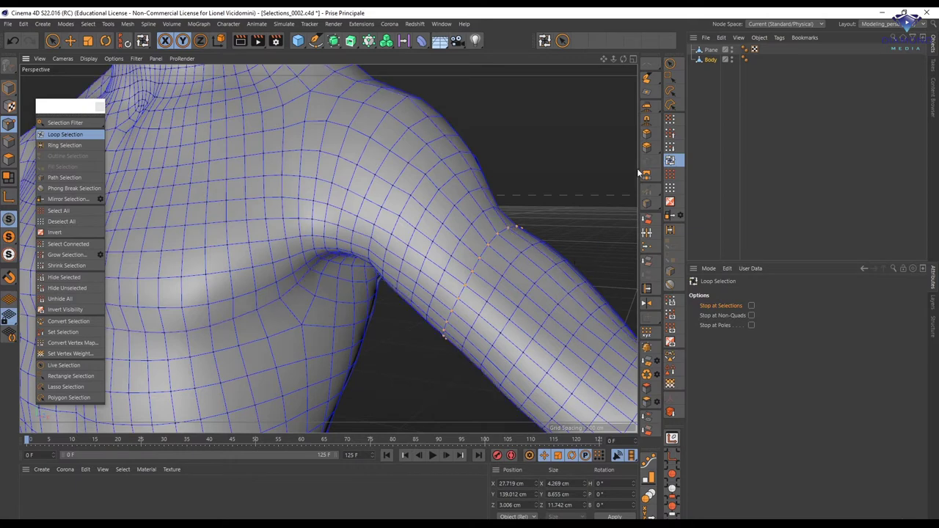
pyautogui.click(8, 142)
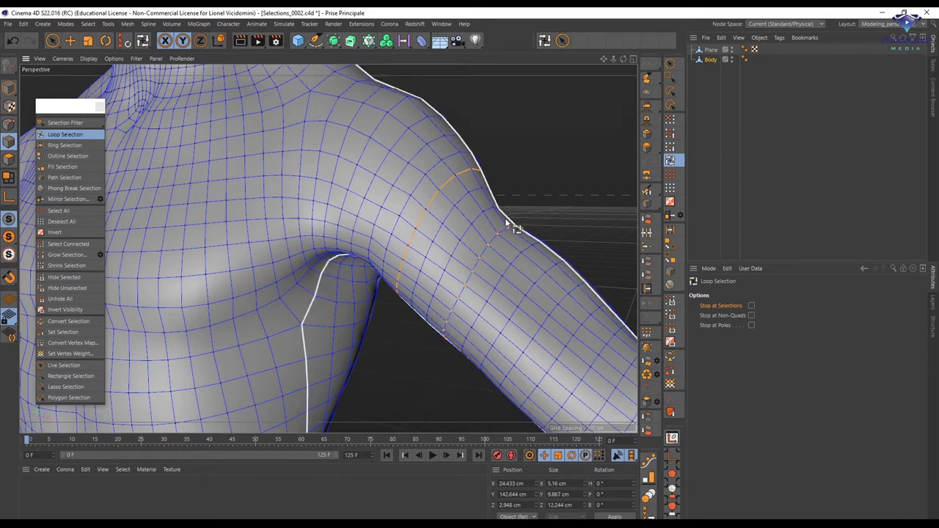
pyautogui.click(9, 125)
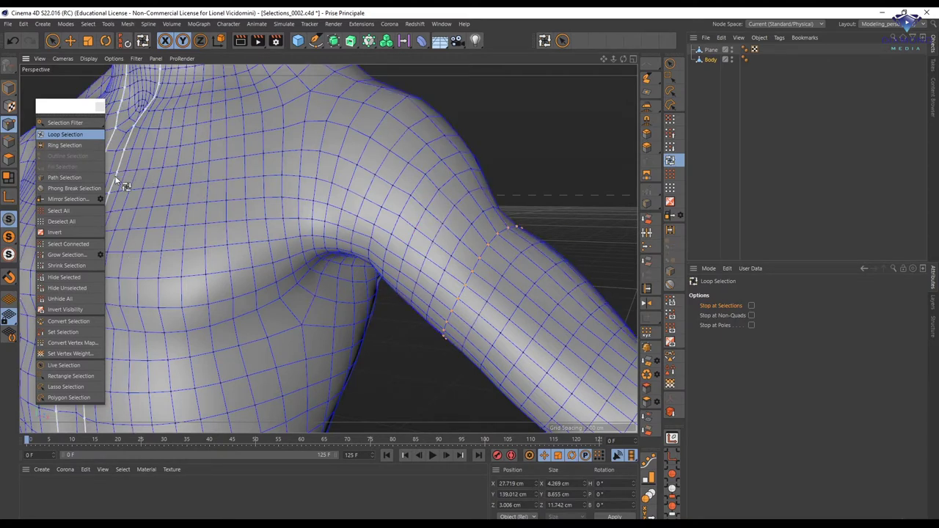
pyautogui.click(62, 221)
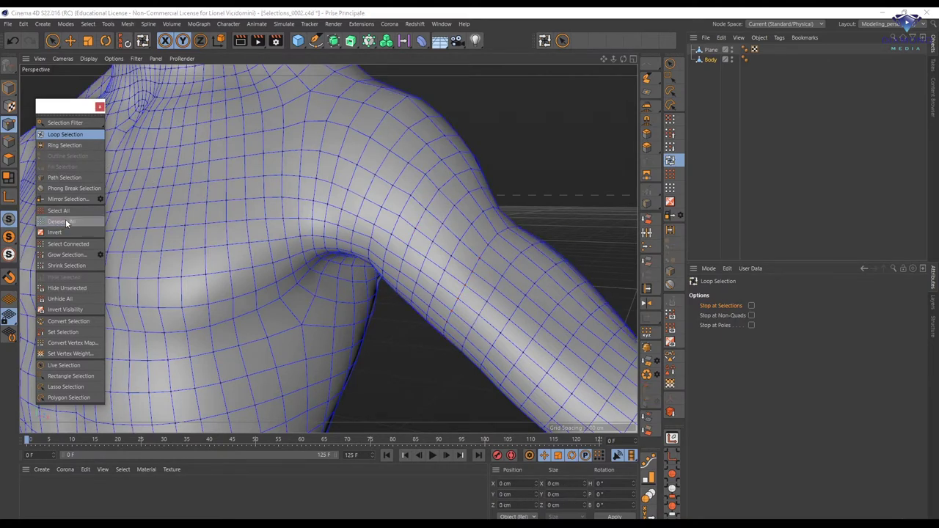
pyautogui.click(8, 141)
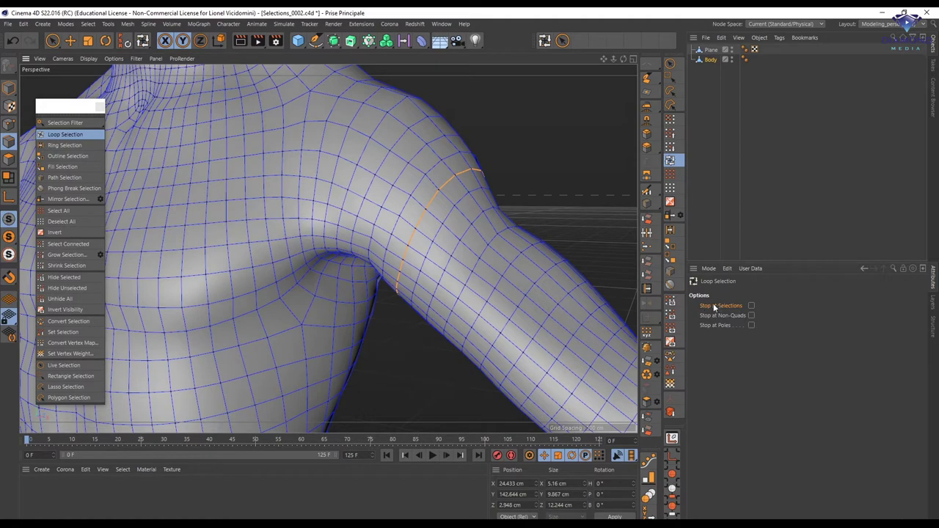
# - With loops stopping at selections, add the edge loop running lengthwise down the forearm
pyautogui.scroll(-5, 387, 223)
pyautogui.keyDown('alt'); pyautogui.moveTo(387, 223); pyautogui.dragTo(487, 182); pyautogui.keyUp('alt')
pyautogui.scroll(4, 410, 143)
pyautogui.scroll(-2, 436, 142)
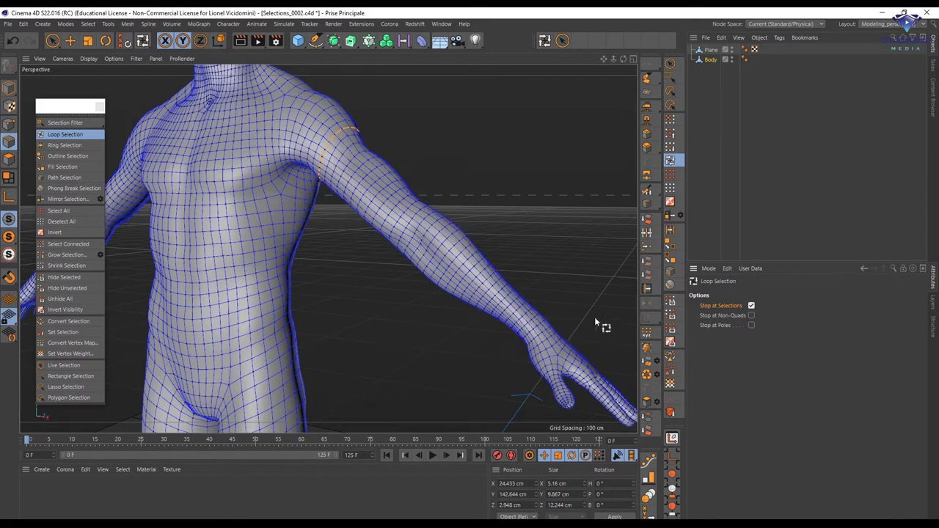
pyautogui.scroll(3, 527, 328)
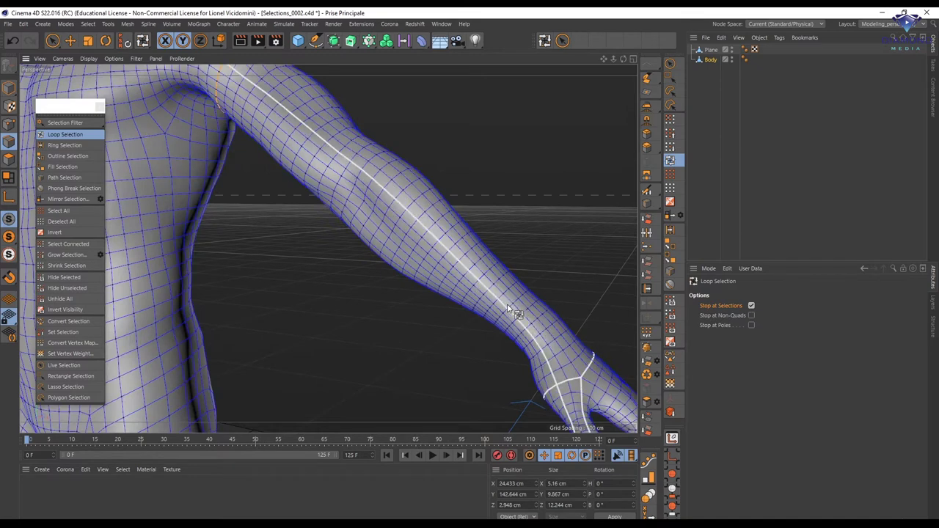
pyautogui.keyDown('shift'); pyautogui.click(517, 312); pyautogui.keyUp('shift')
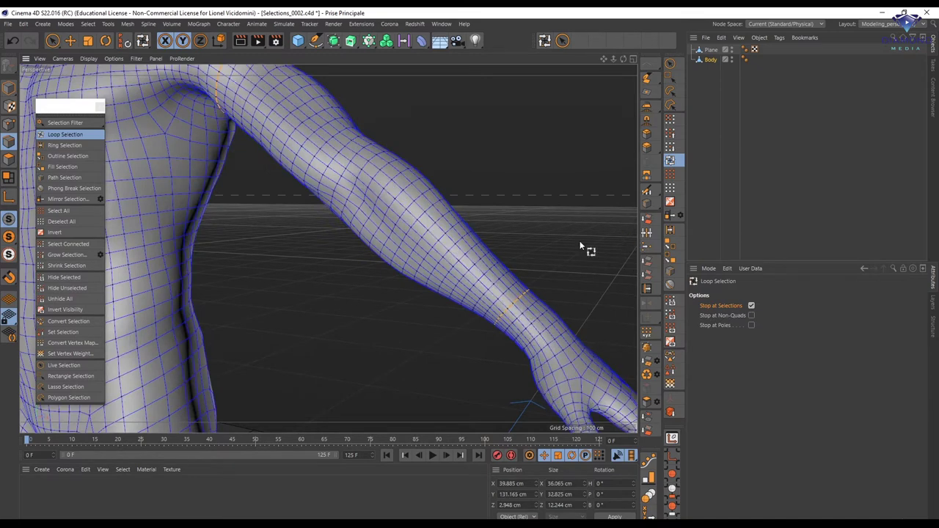
pyautogui.scroll(-4, 579, 249)
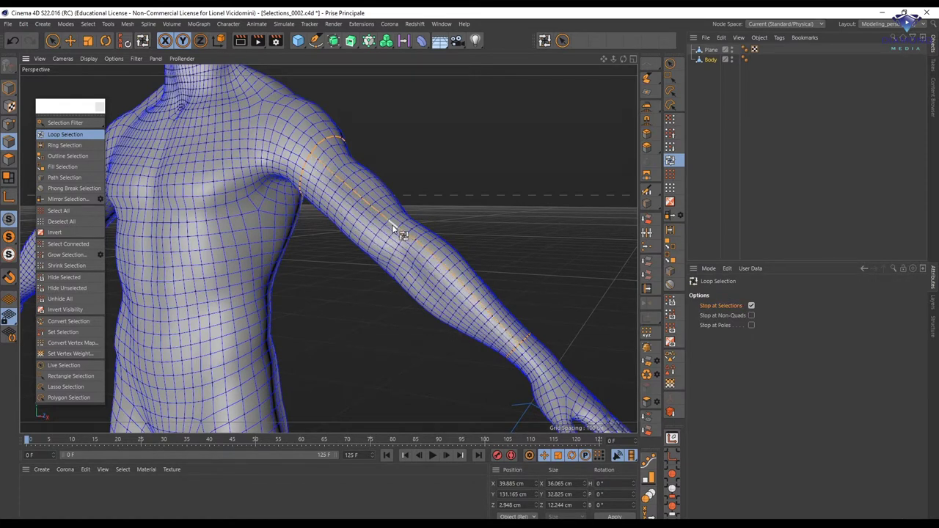
pyautogui.keyDown('alt'); pyautogui.moveTo(499, 262); pyautogui.dragTo(465, 258); pyautogui.keyUp('alt')
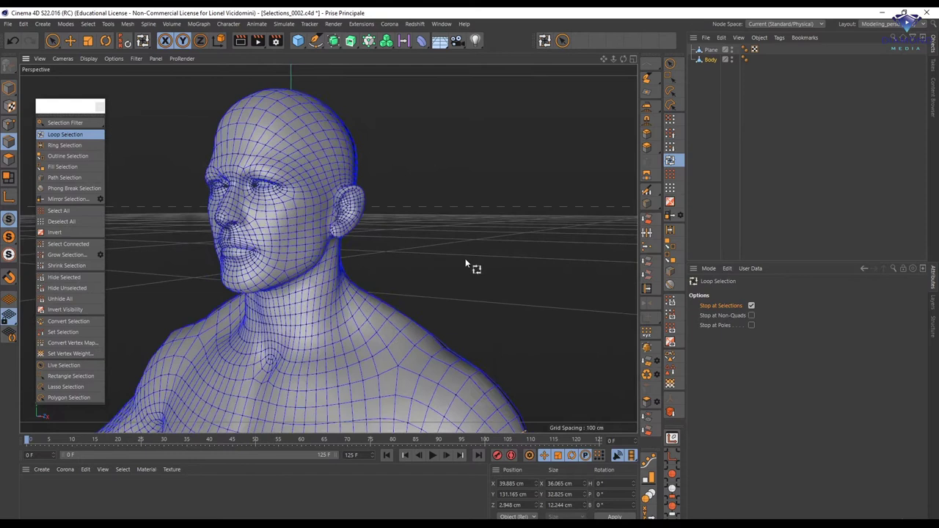
# - Toggle Stop at Poles, select the brow edge loop, extend it around the eye, then clear it
pyautogui.click(750, 325)
pyautogui.scroll(5, 301, 228)
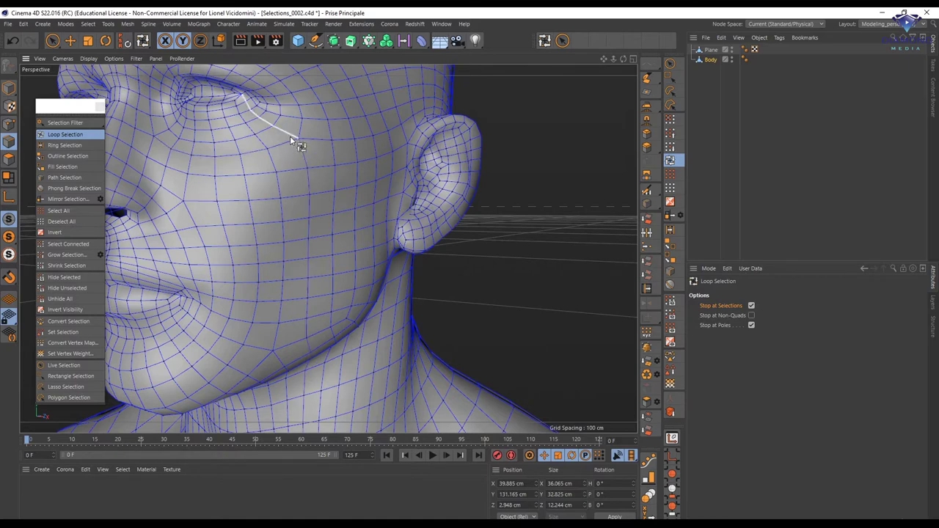
pyautogui.keyDown('alt'); pyautogui.moveTo(300, 130); pyautogui.dragTo(312, 168, button='middle'); pyautogui.keyUp('alt')
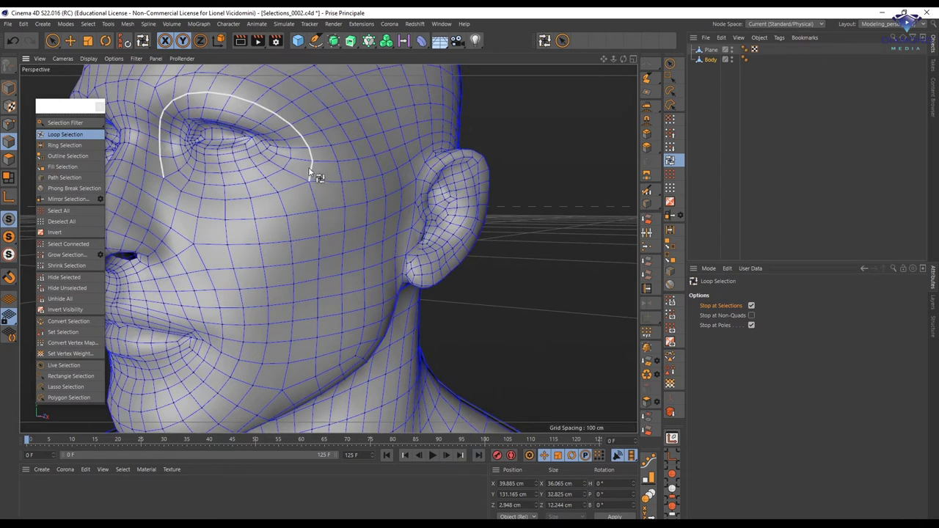
pyautogui.click(311, 174)
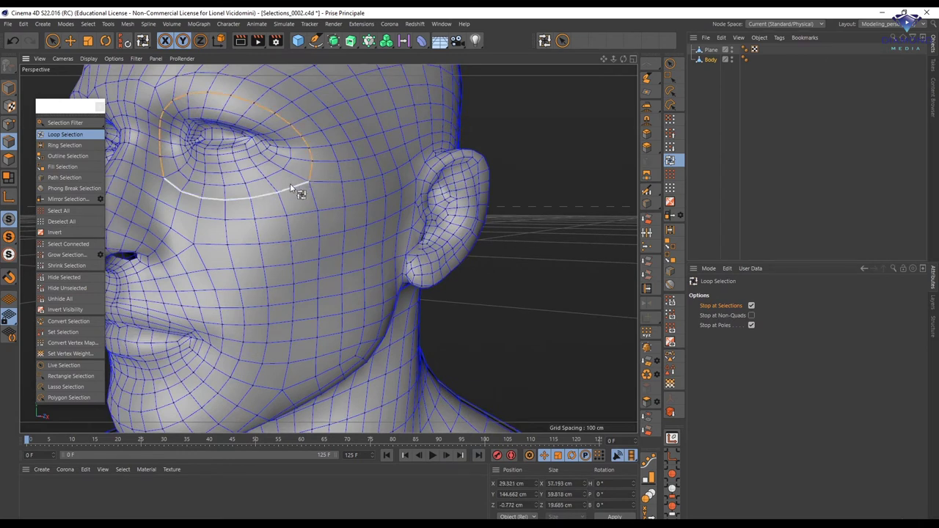
pyautogui.keyDown('shift'); pyautogui.click(294, 184); pyautogui.keyUp('shift')
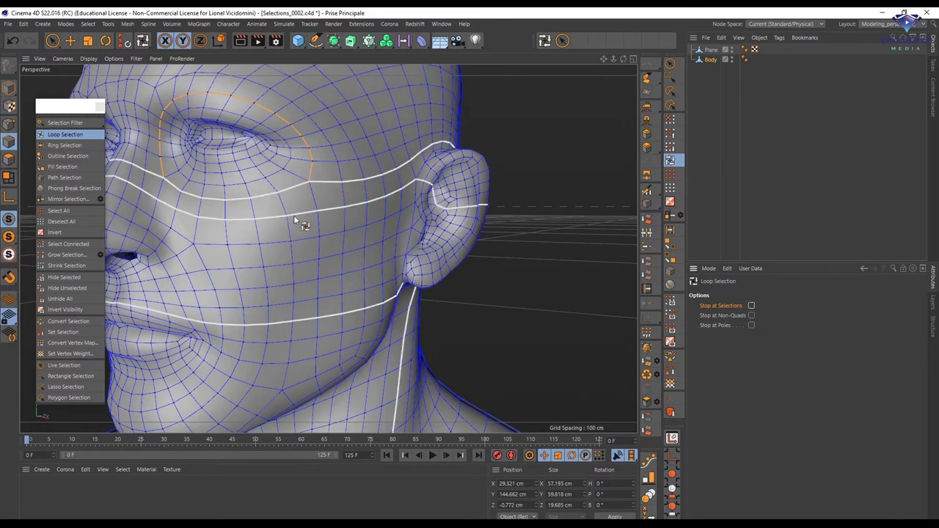
pyautogui.hotkey('ctrl', 'shift', 'a')
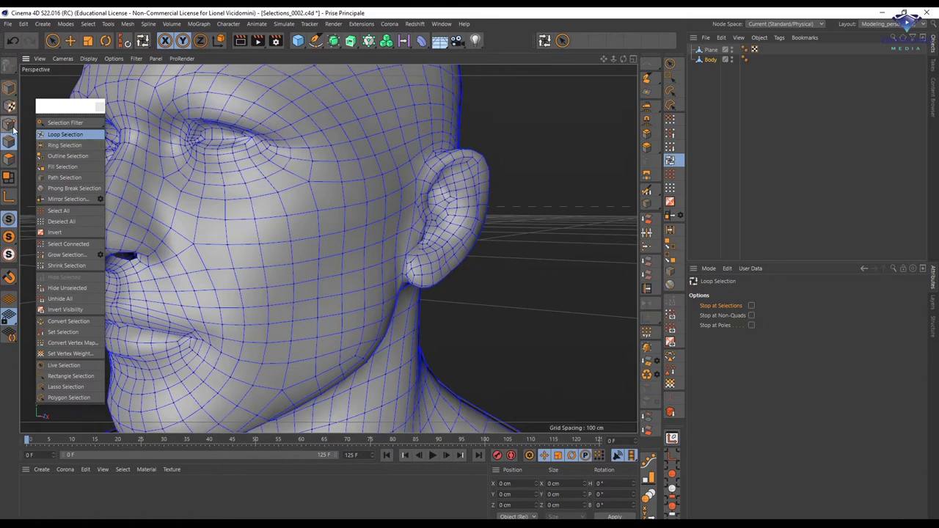
# - In Polygons mode, clear the neck selection and drag a Ring Selection band across the upper arm
pyautogui.click(9, 158)
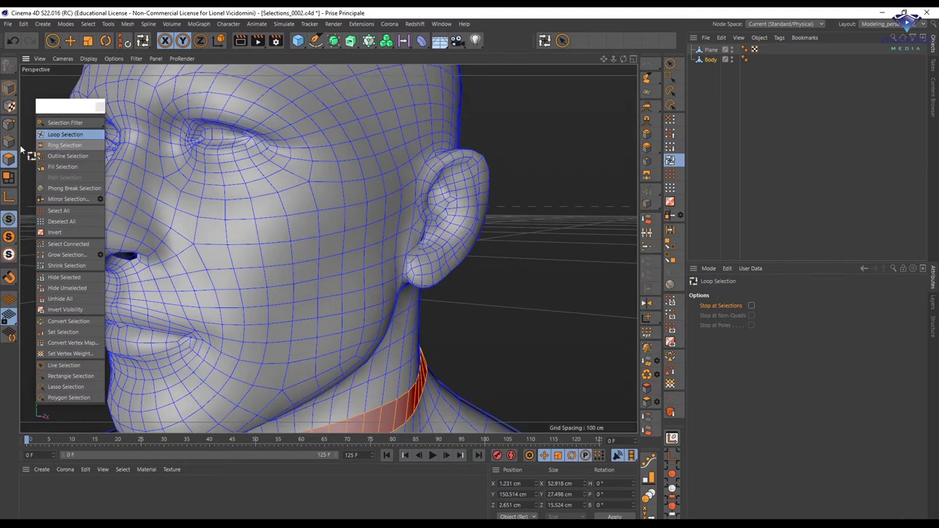
pyautogui.press('Return')
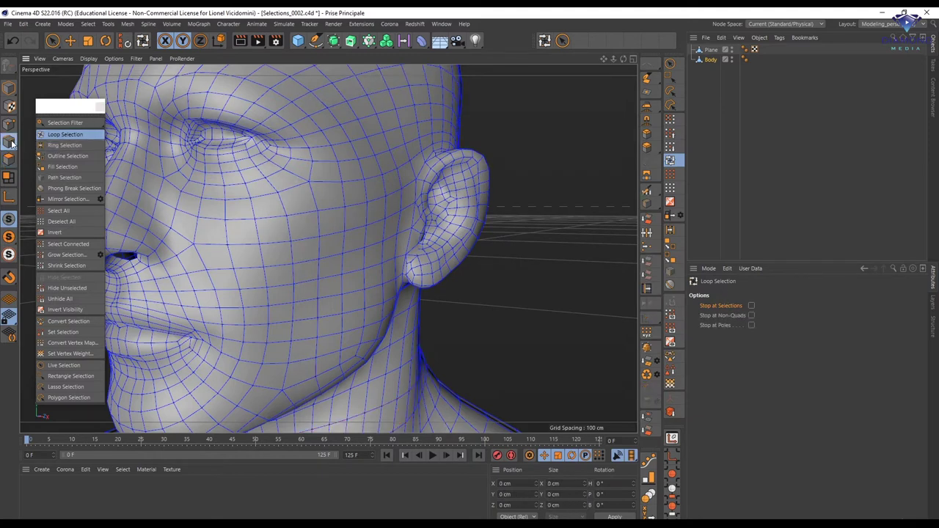
pyautogui.click(59, 146)
pyautogui.keyDown('alt'); pyautogui.moveTo(252, 226); pyautogui.dragTo(362, 157); pyautogui.keyUp('alt')
pyautogui.click(430, 265)
pyautogui.scroll(3, 459, 258)
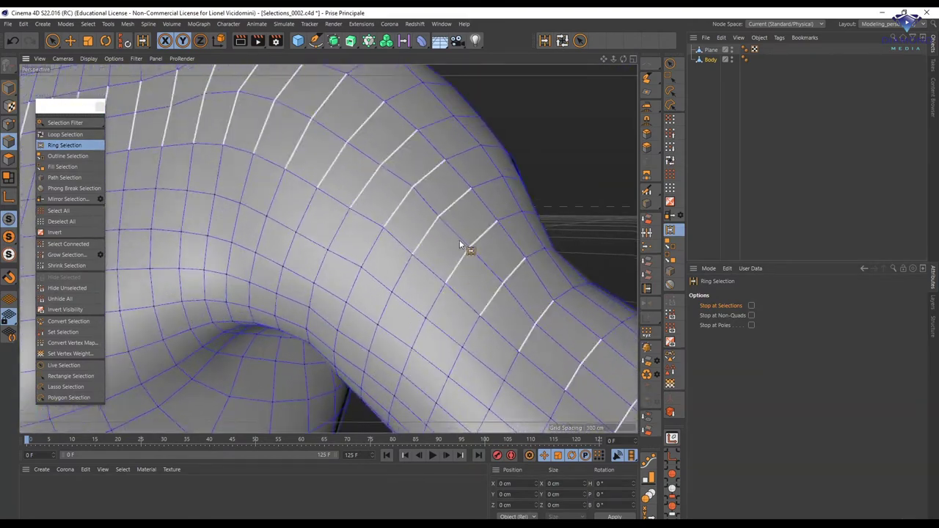
pyautogui.keyDown('alt'); pyautogui.moveTo(459, 257); pyautogui.dragTo(392, 218); pyautogui.keyUp('alt')
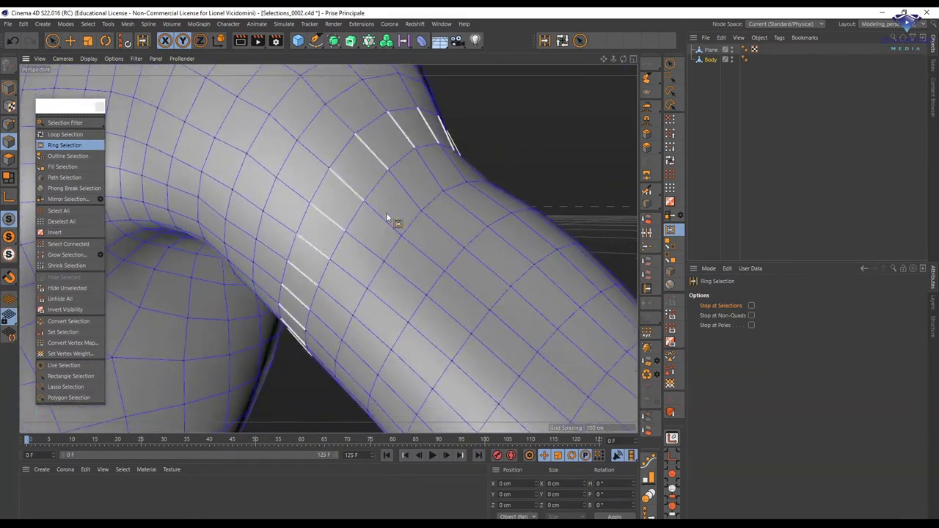
pyautogui.click(430, 258)
pyautogui.moveTo(473, 296)
pyautogui.keyDown('shift'); pyautogui.mouseDown()
pyautogui.moveTo(555, 369)
pyautogui.moveTo(578, 308)
pyautogui.moveTo(492, 323)
pyautogui.moveTo(322, 147)
pyautogui.moveTo(377, 203)
pyautogui.moveTo(403, 193)
pyautogui.moveTo(442, 222)
pyautogui.mouseUp(); pyautogui.keyUp('shift')
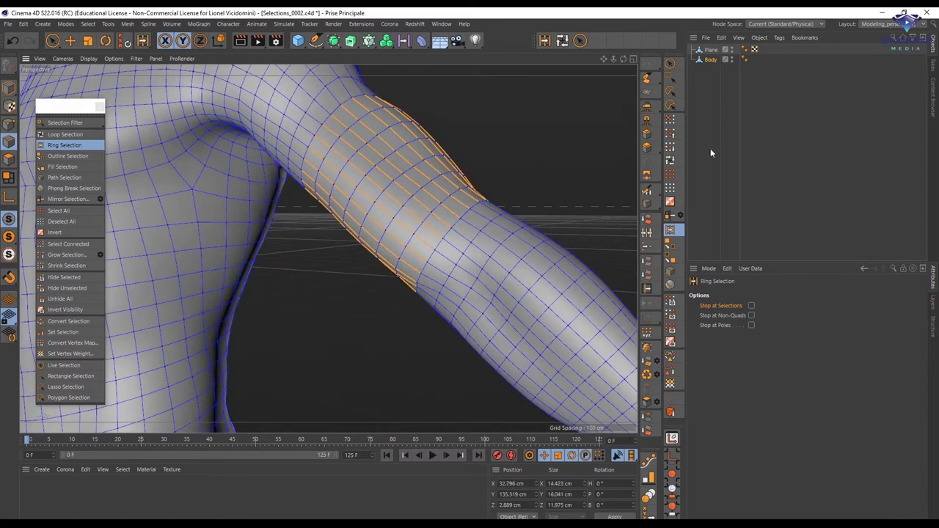
pyautogui.keyDown('alt'); pyautogui.moveTo(531, 190); pyautogui.dragTo(390, 253); pyautogui.keyUp('alt')
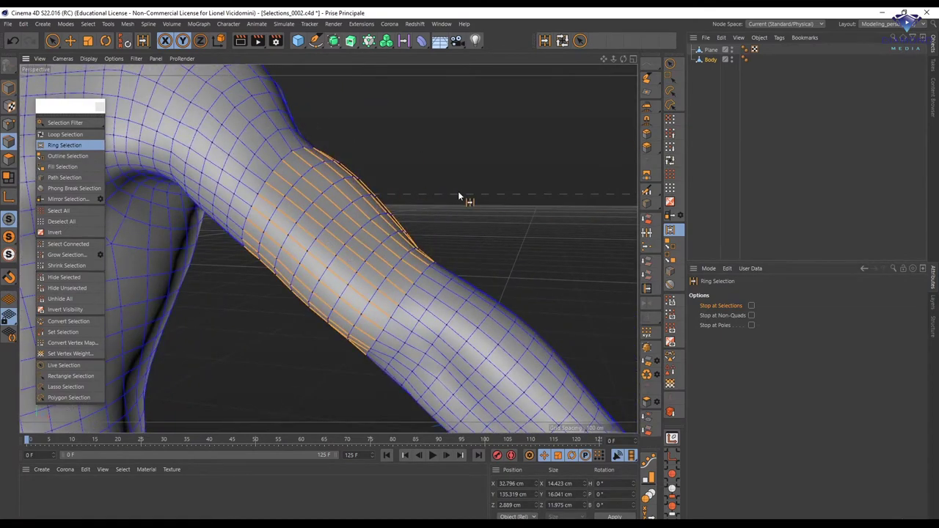
# - Try an Edge Cut across the arm's ring, then make Outline Selection the active tool
pyautogui.rightClick(435, 162)
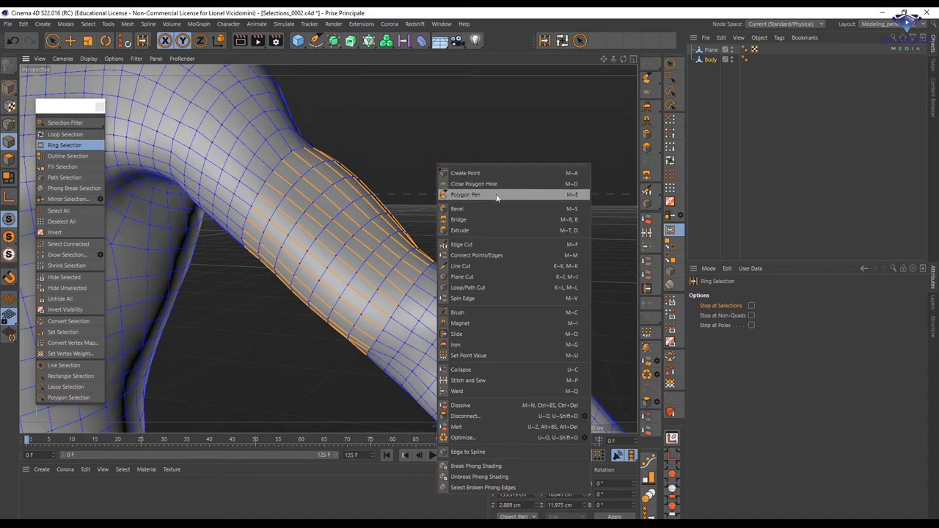
pyautogui.click(465, 248)
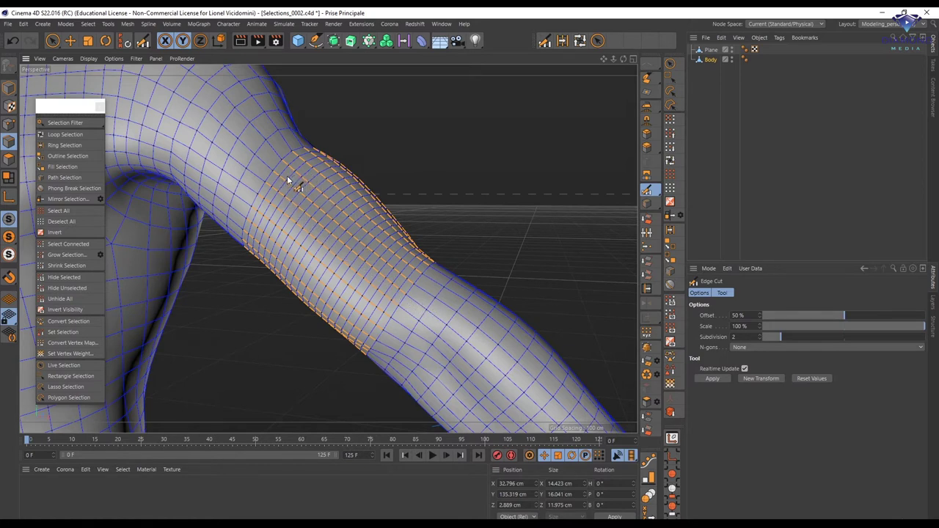
pyautogui.click(371, 218)
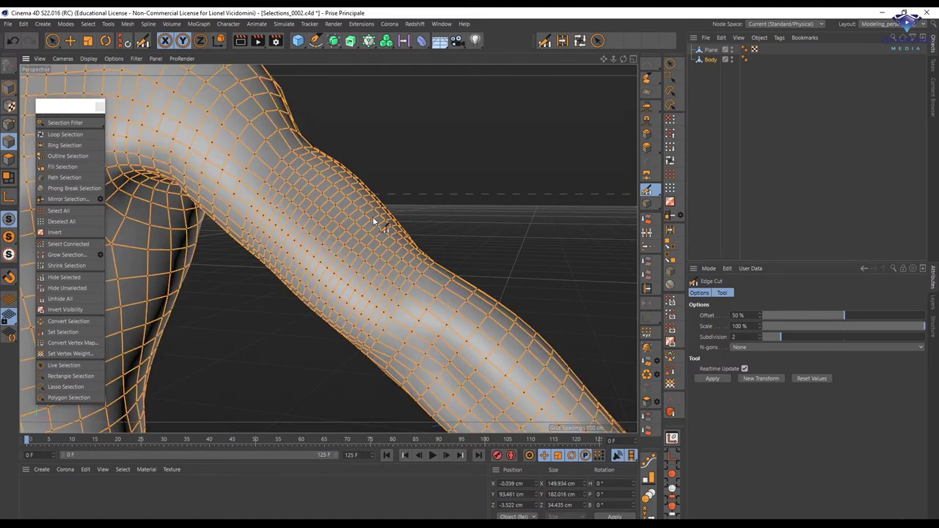
pyautogui.click(65, 145)
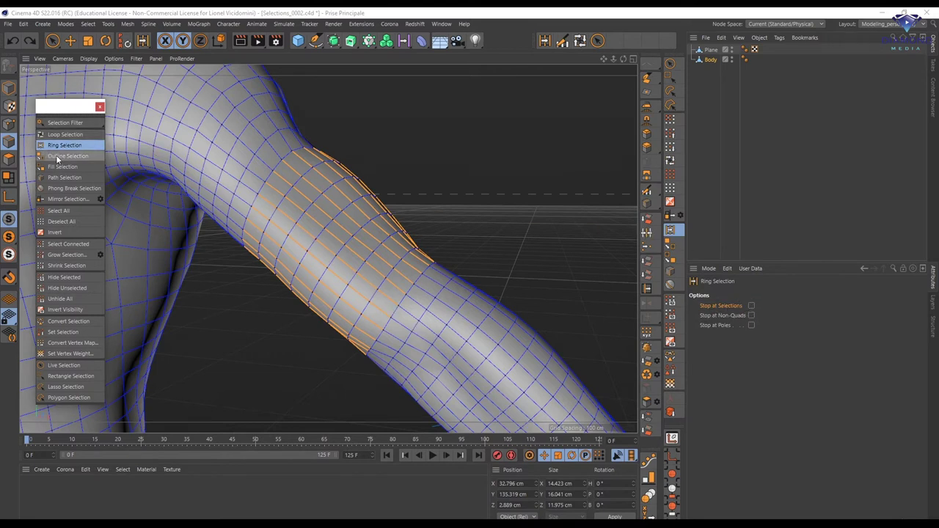
pyautogui.click(95, 156)
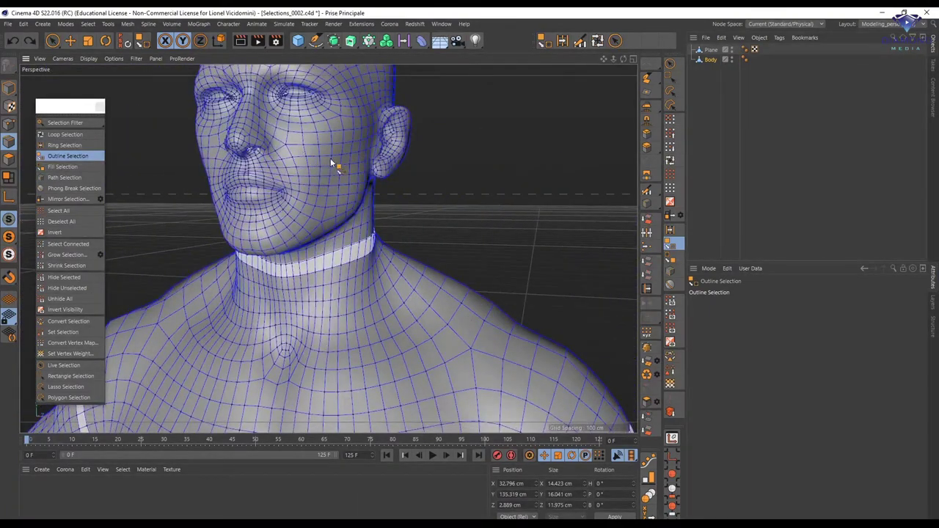
# - Zoom in under the nose and outline-select the borders of both nostril openings
pyautogui.keyDown('alt'); pyautogui.moveTo(298, 165); pyautogui.dragTo(276, 152); pyautogui.keyUp('alt')
pyautogui.scroll(5, 277, 151)
pyautogui.keyDown('alt'); pyautogui.moveTo(329, 119); pyautogui.dragTo(343, 146); pyautogui.keyUp('alt')
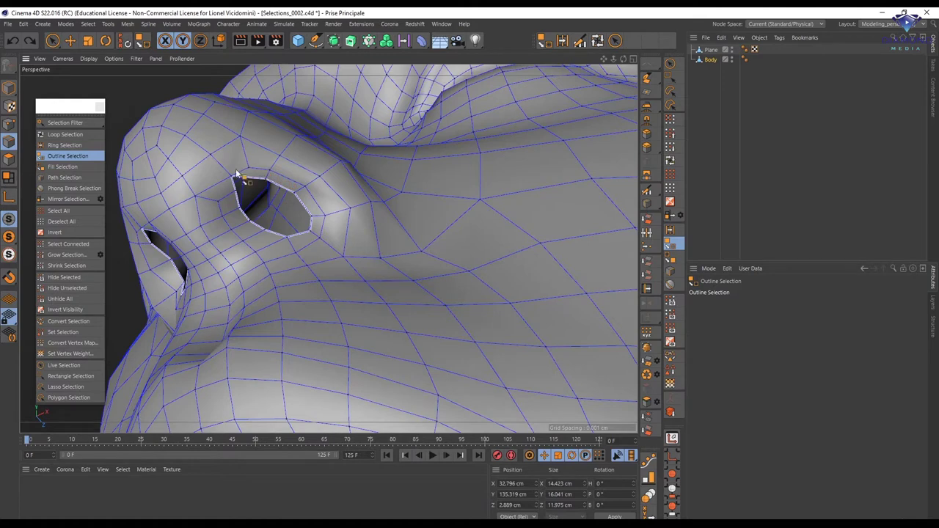
pyautogui.keyDown('alt'); pyautogui.moveTo(315, 211); pyautogui.dragTo(339, 241); pyautogui.keyUp('alt')
pyautogui.click(440, 180)
pyautogui.scroll(-5, 330, 249)
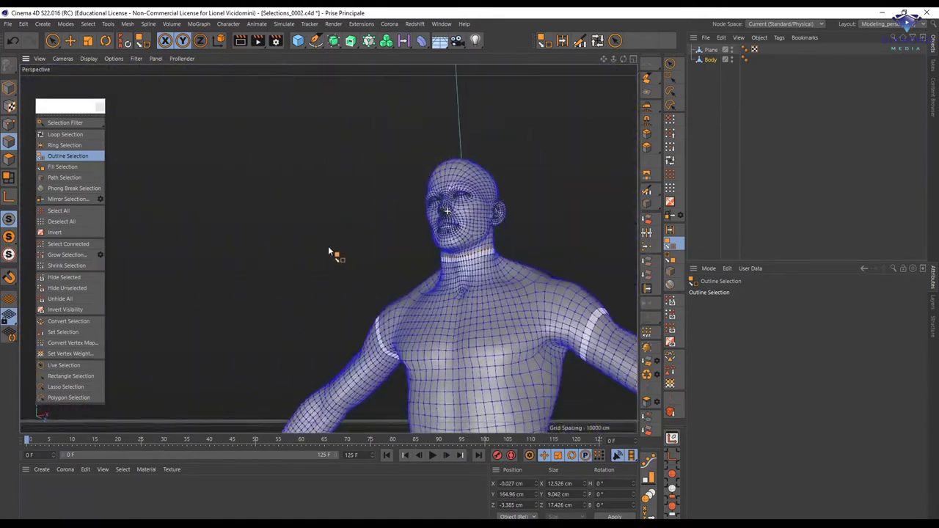
pyautogui.scroll(2, 396, 213)
pyautogui.keyDown('alt'); pyautogui.moveTo(396, 214); pyautogui.dragTo(370, 242); pyautogui.keyUp('alt')
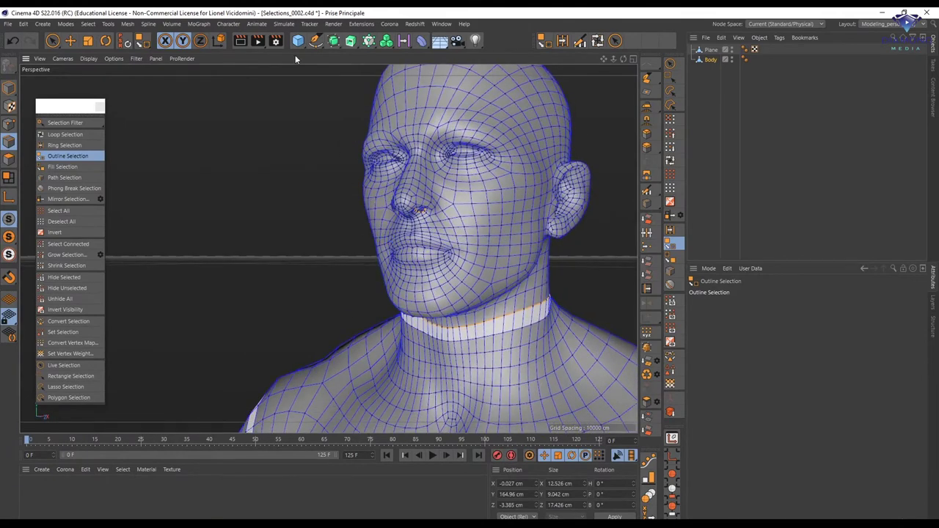
# - Add a Cube primitive, solo it and frame it in the view
pyautogui.click(297, 42)
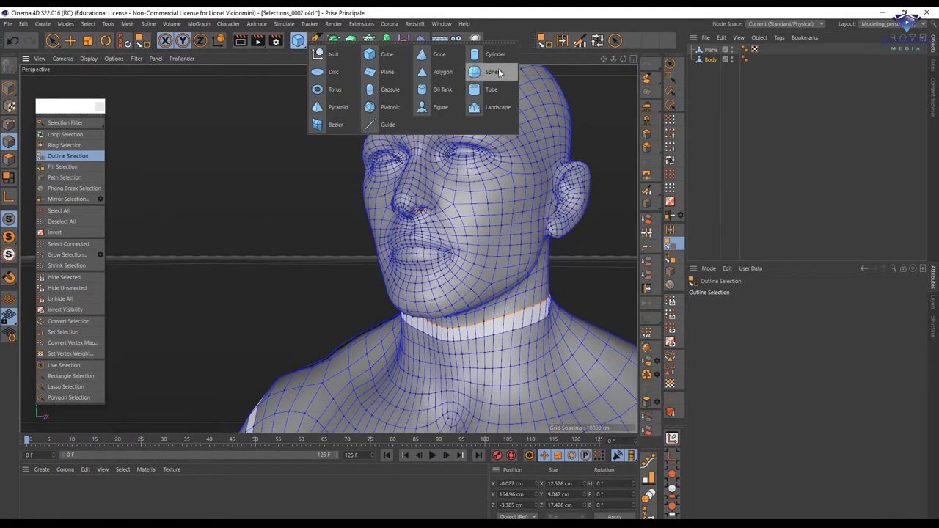
pyautogui.click(378, 54)
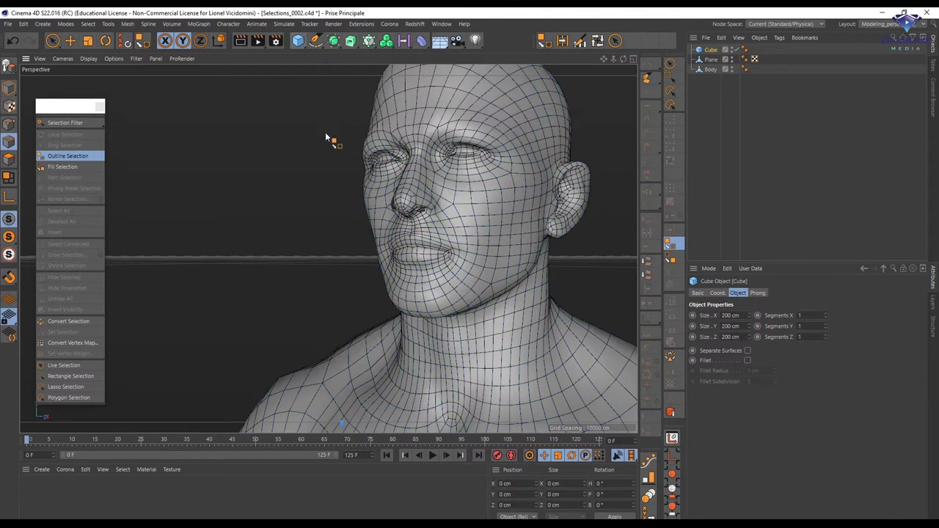
pyautogui.click(9, 223)
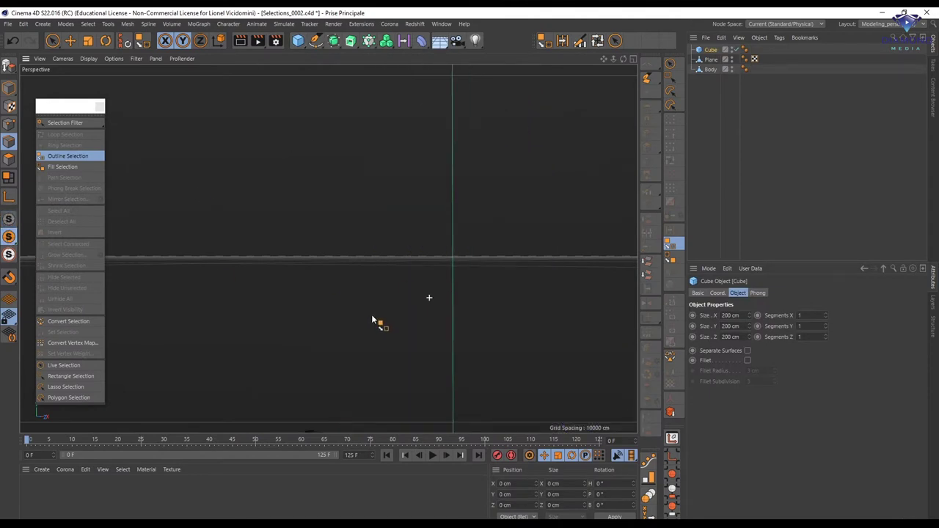
pyautogui.press('h')
pyautogui.keyDown('alt'); pyautogui.moveTo(389, 203); pyautogui.dragTo(354, 290); pyautogui.keyUp('alt')
# - Make the cube editable and select its top polygon in Polygons mode
pyautogui.press('c')
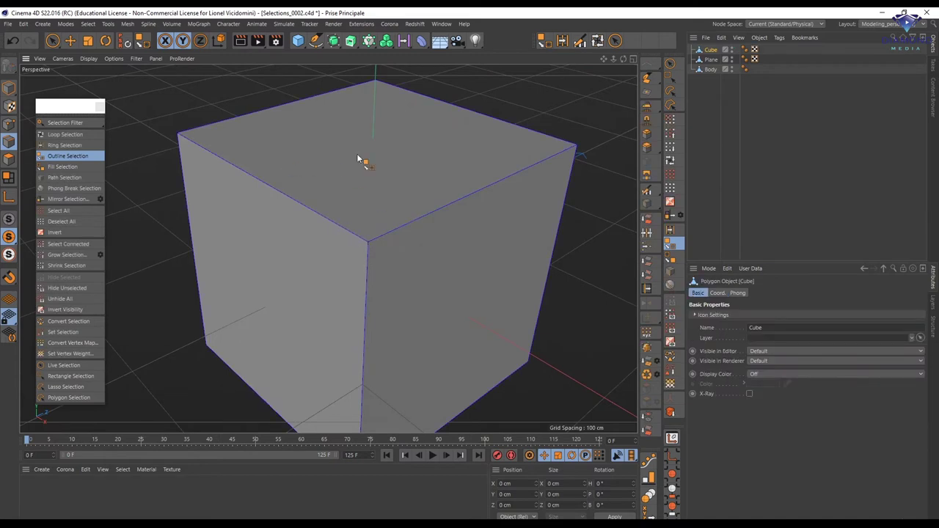
pyautogui.press('Return')
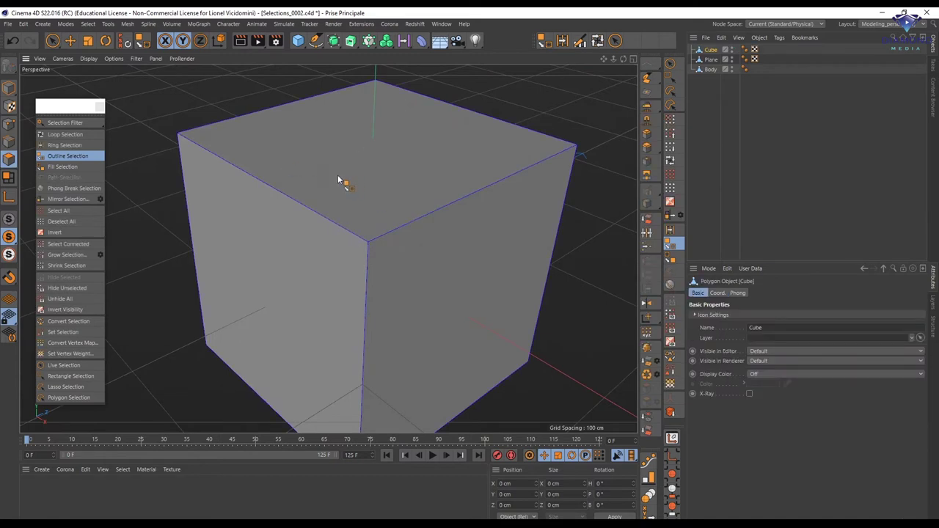
pyautogui.click(70, 43)
pyautogui.click(443, 166)
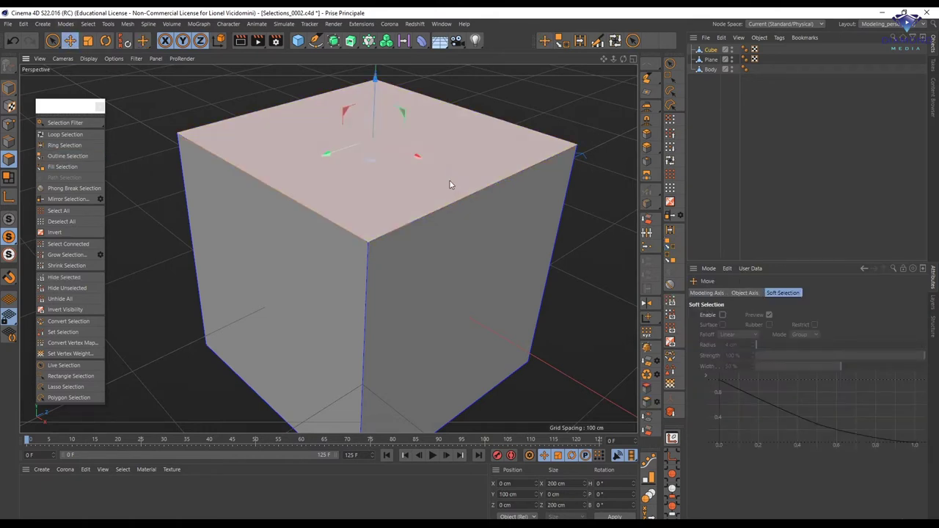
# - Clear the selection and outline-select the border edges of the cube's open top
pyautogui.hotkey('ctrl', 'shift', 'a')
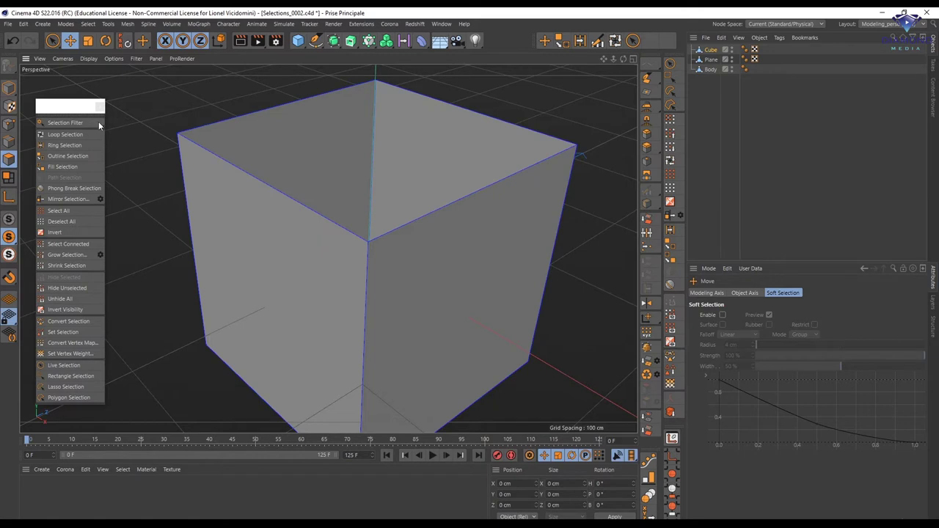
pyautogui.click(58, 157)
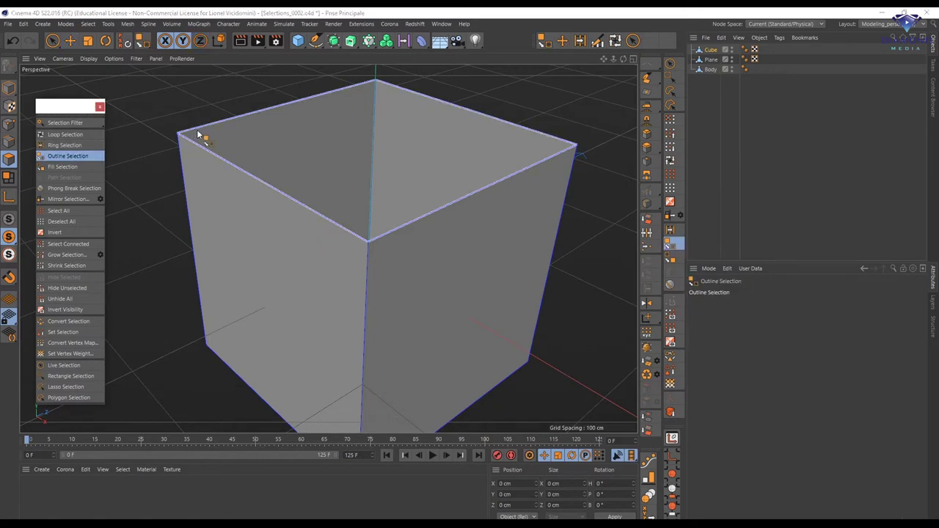
pyautogui.click(539, 167)
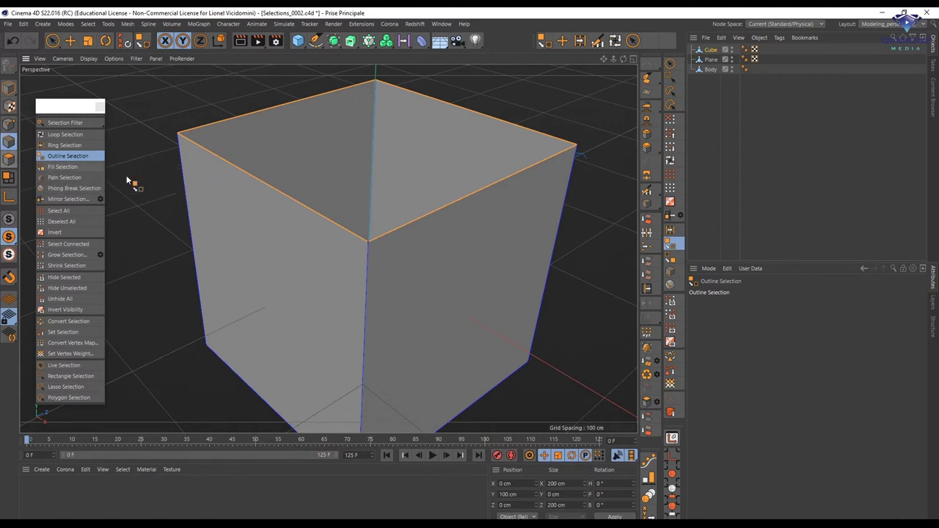
# - Fill the top with Close Polygon Hole, then select the Cube object
pyautogui.rightClick(387, 133)
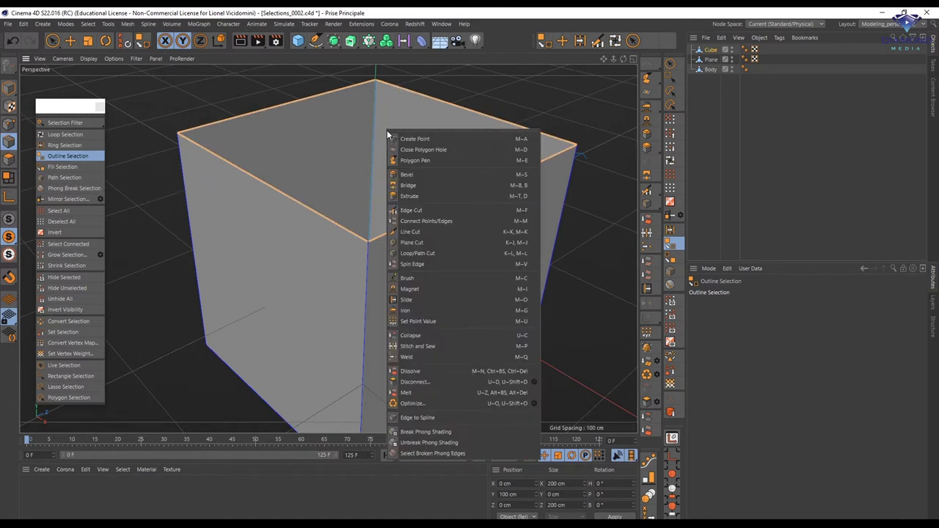
pyautogui.click(439, 149)
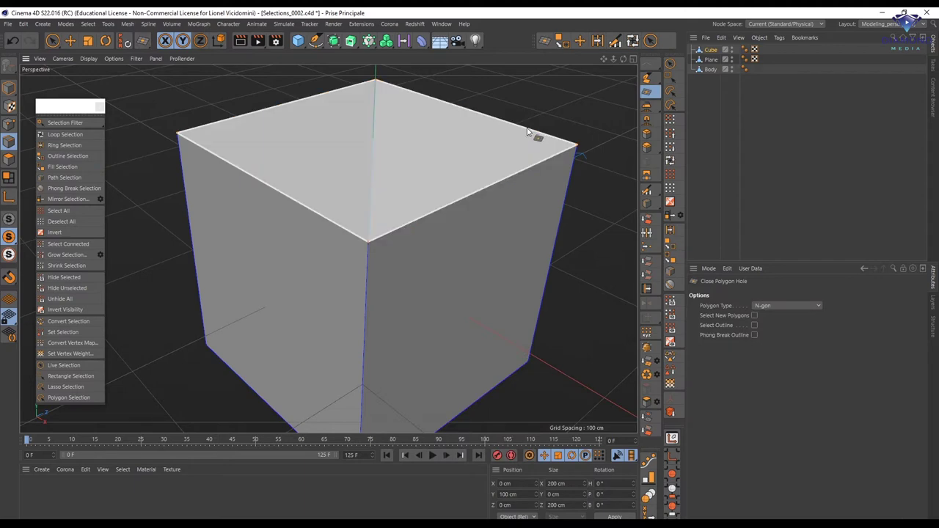
pyautogui.keyDown('alt'); pyautogui.moveTo(359, 258); pyautogui.dragTo(369, 222); pyautogui.keyUp('alt')
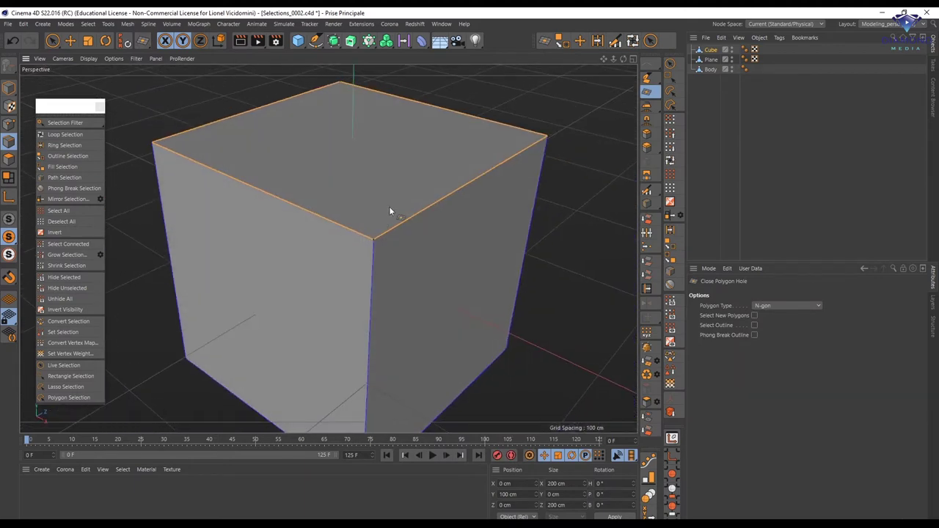
pyautogui.click(719, 103)
pyautogui.click(711, 51)
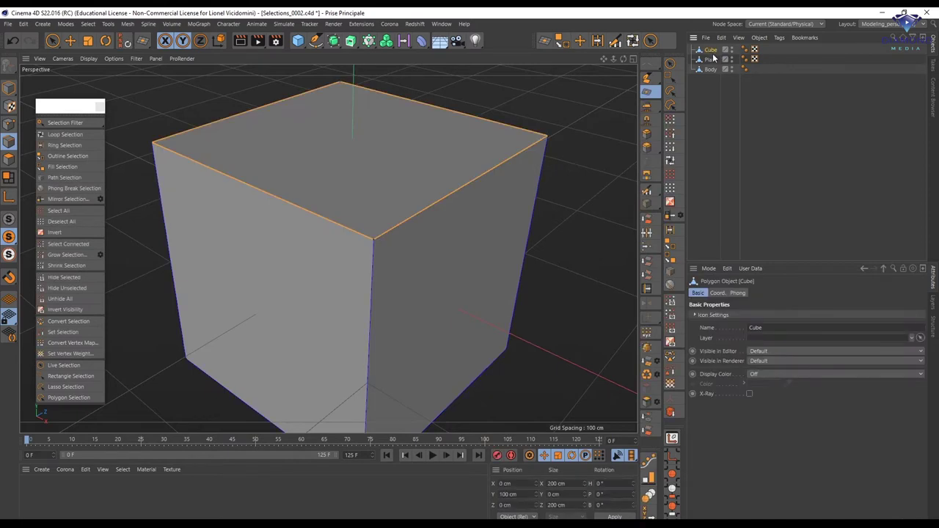
# - Delete the Cube and select the Body object
pyautogui.press('Delete')
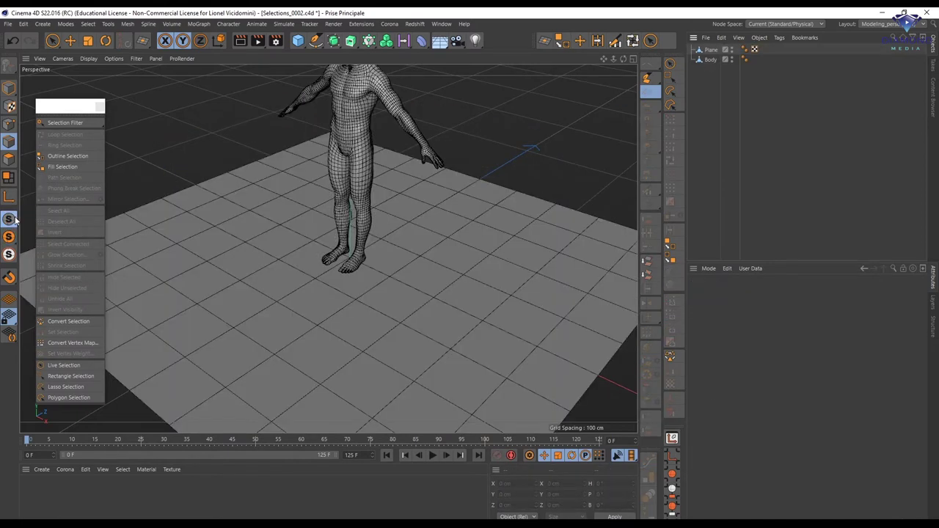
pyautogui.keyDown('alt'); pyautogui.moveTo(63, 212); pyautogui.dragTo(323, 197); pyautogui.keyUp('alt')
pyautogui.click(716, 59)
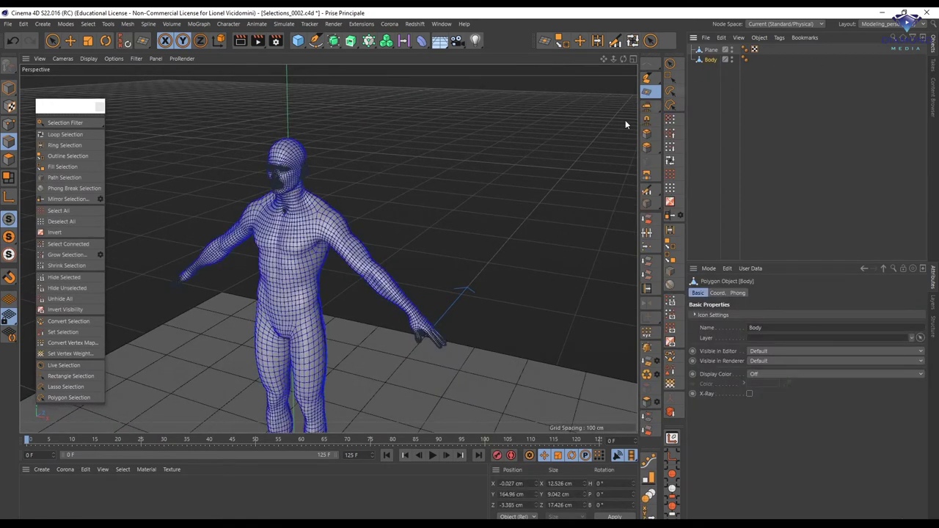
# - Loop-select the edge ring around the figure's neck, then switch to Fill Selection
pyautogui.scroll(10, 294, 220)
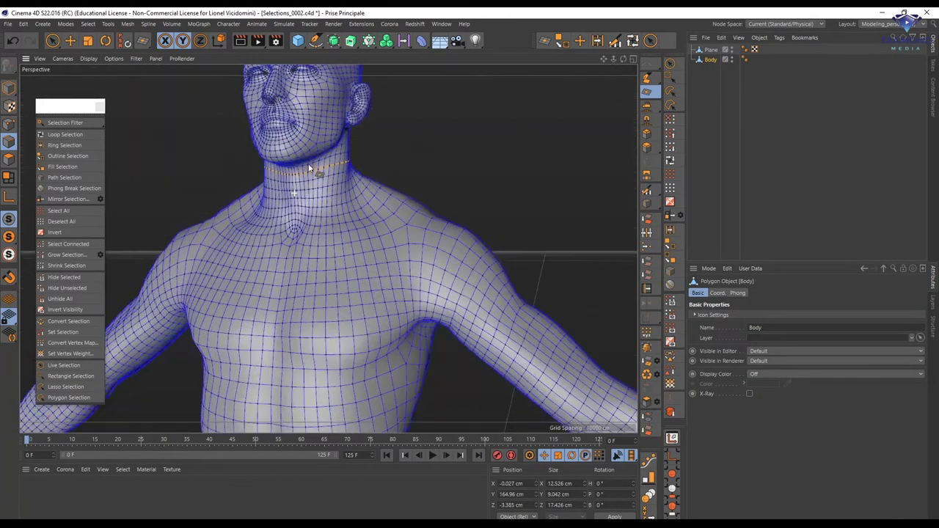
pyautogui.click(310, 168)
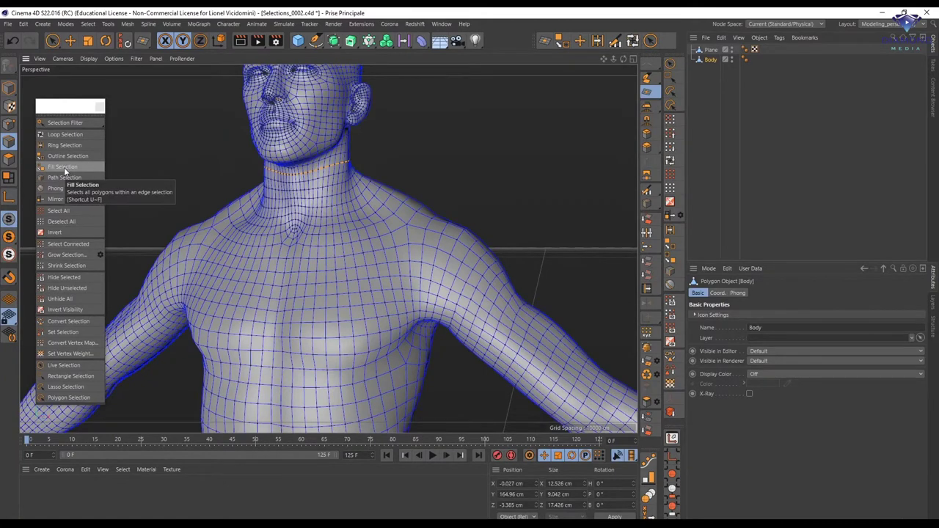
pyautogui.keyDown('alt'); pyautogui.moveTo(356, 137); pyautogui.dragTo(280, 200); pyautogui.keyUp('alt')
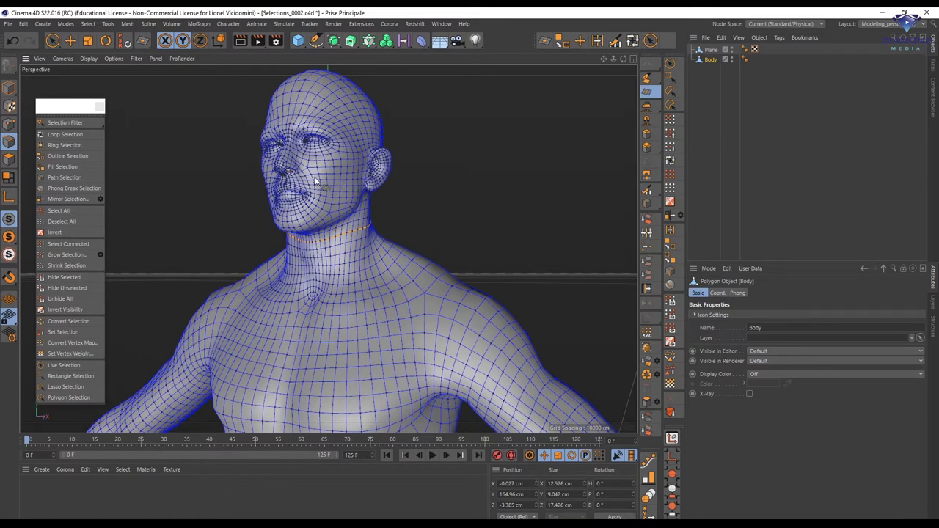
pyautogui.click(56, 167)
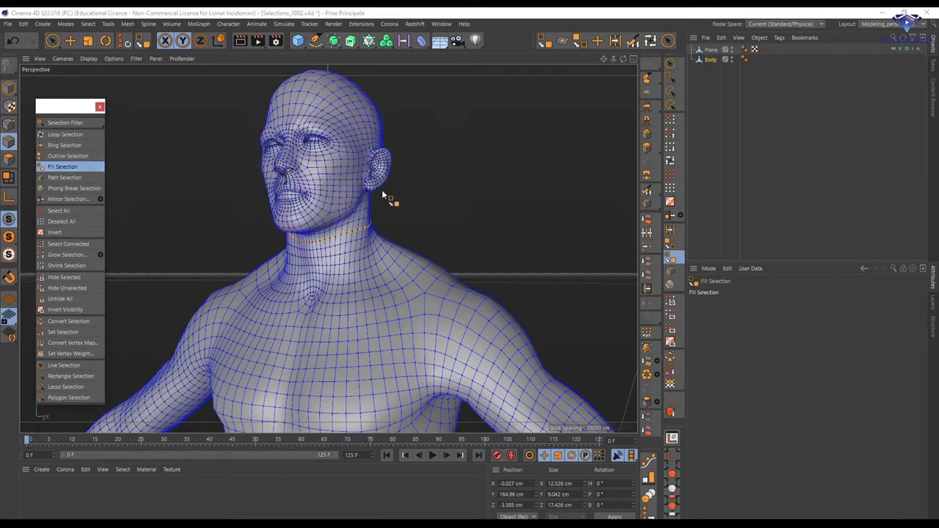
# - Fill-select the head above the neck loop and inspect it from below and the front
pyautogui.click(343, 197)
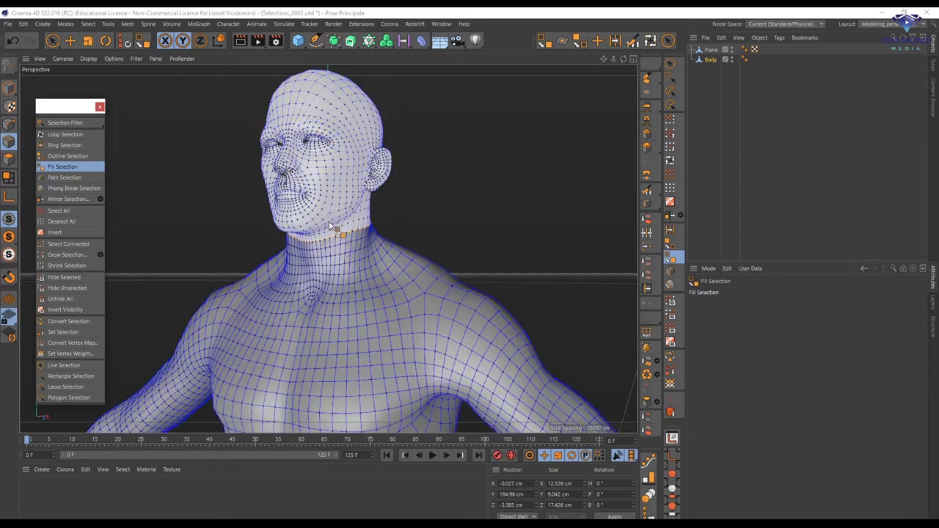
pyautogui.moveTo(313, 209)
pyautogui.keyDown('alt'); pyautogui.mouseDown()
pyautogui.moveTo(349, 178)
pyautogui.moveTo(324, 245)
pyautogui.moveTo(282, 308)
pyautogui.moveTo(287, 327)
pyautogui.moveTo(348, 198)
pyautogui.moveTo(293, 272)
pyautogui.moveTo(318, 278)
pyautogui.moveTo(327, 216)
pyautogui.mouseUp(); pyautogui.keyUp('alt')
pyautogui.keyDown('alt'); pyautogui.moveTo(388, 185); pyautogui.dragTo(352, 224); pyautogui.keyUp('alt')
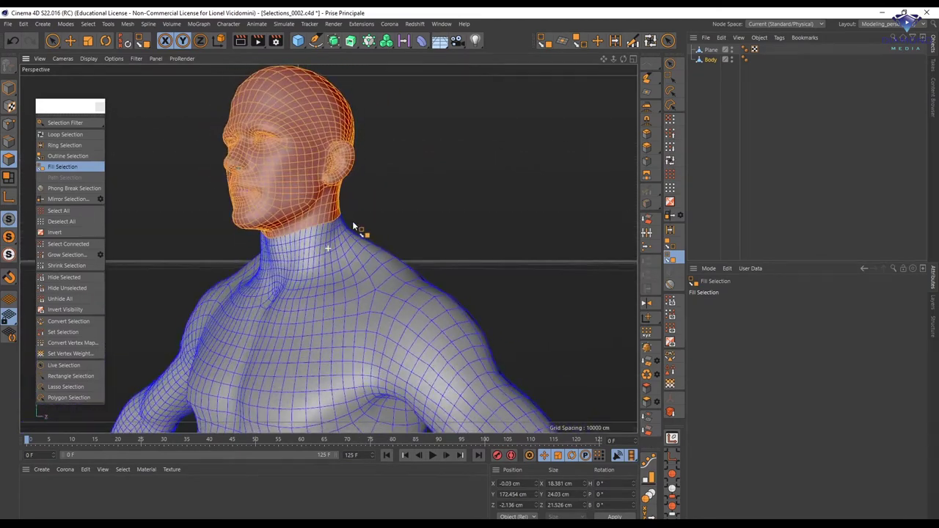
# - Switch to Edge, then Points mode, and clear the whole selection
pyautogui.click(7, 143)
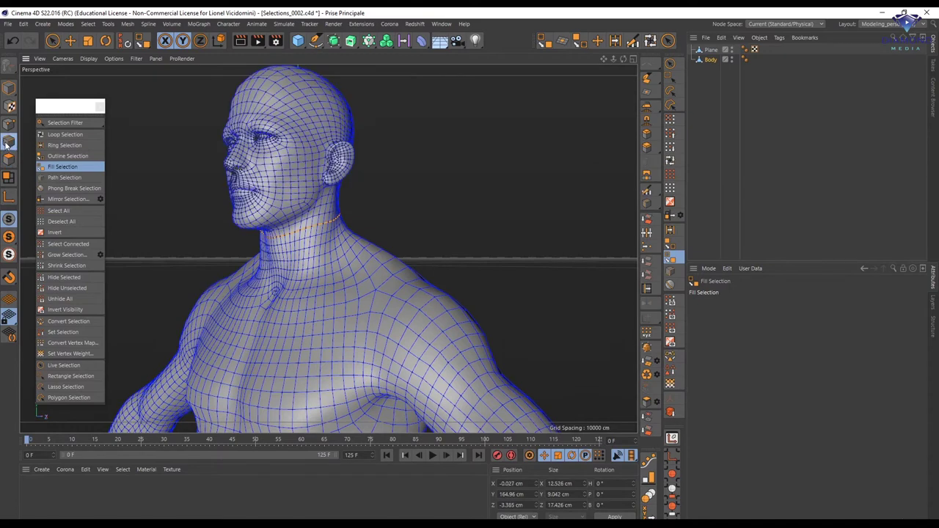
pyautogui.click(71, 221)
pyautogui.press('Return')
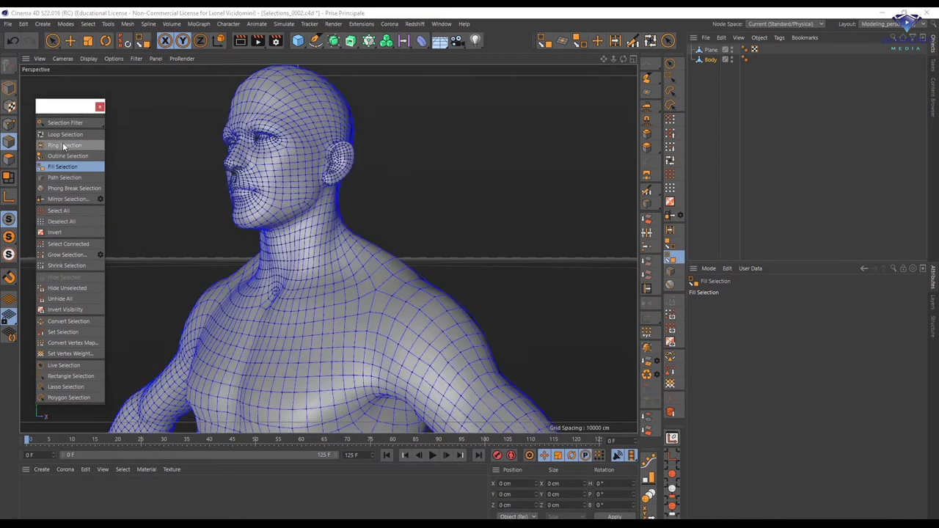
# - Loop-select rings around both upper arms and the waist, then switch to Fill Selection
pyautogui.click(64, 135)
pyautogui.keyDown('alt'); pyautogui.moveTo(473, 265); pyautogui.dragTo(338, 202); pyautogui.keyUp('alt')
pyautogui.click(361, 214)
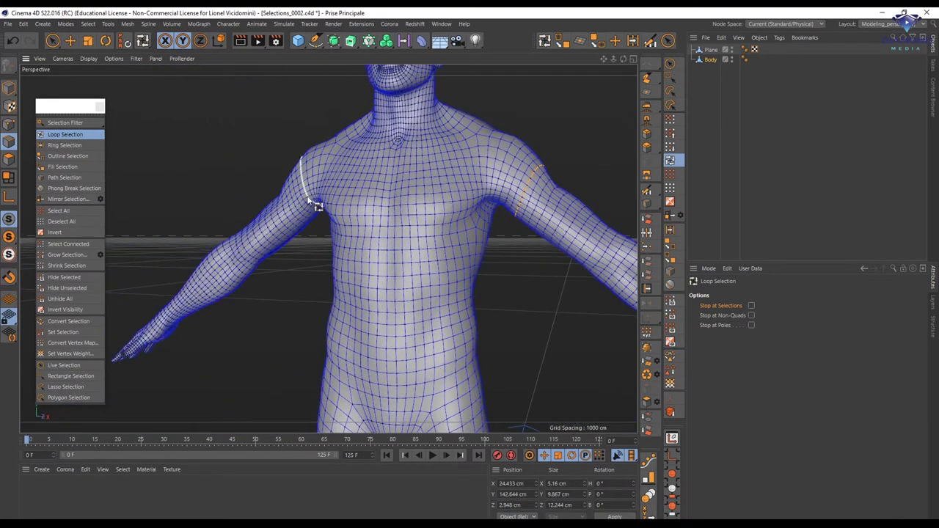
pyautogui.keyDown('shift'); pyautogui.click(310, 201); pyautogui.keyUp('shift')
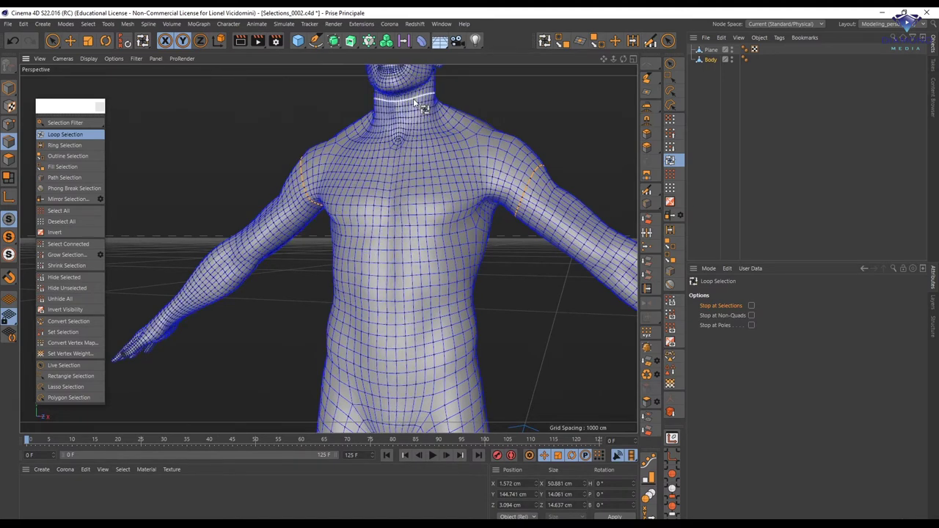
pyautogui.keyDown('alt'); pyautogui.moveTo(461, 210); pyautogui.dragTo(404, 191, button='middle'); pyautogui.keyUp('alt')
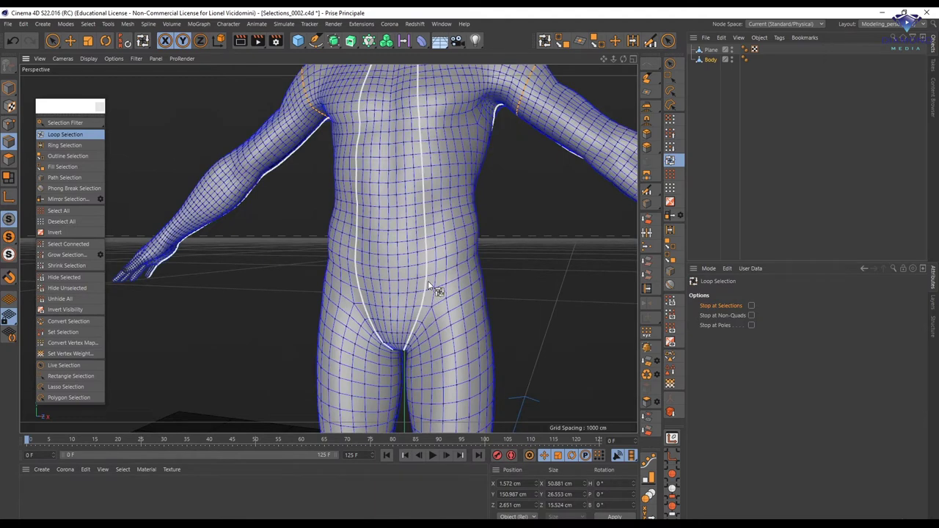
pyautogui.keyDown('shift'); pyautogui.click(433, 272); pyautogui.keyUp('shift')
pyautogui.keyDown('alt'); pyautogui.moveTo(525, 203); pyautogui.dragTo(423, 250); pyautogui.keyUp('alt')
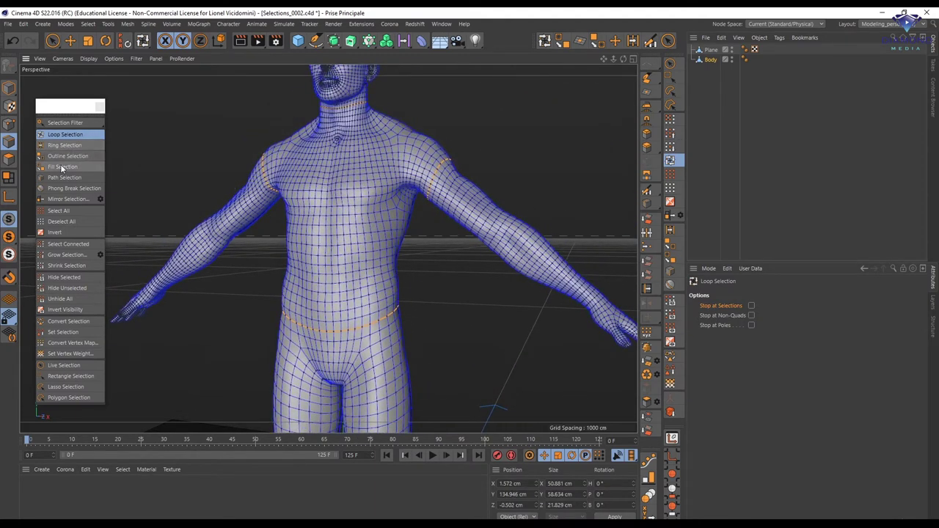
pyautogui.click(64, 166)
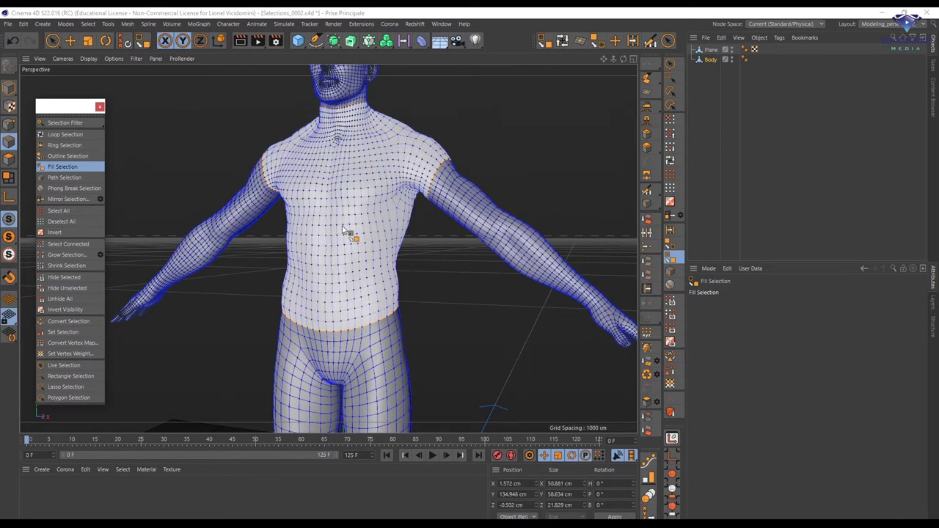
# - Fill-select the torso, undo it, and fill the torso again from Edge mode
pyautogui.click(372, 223)
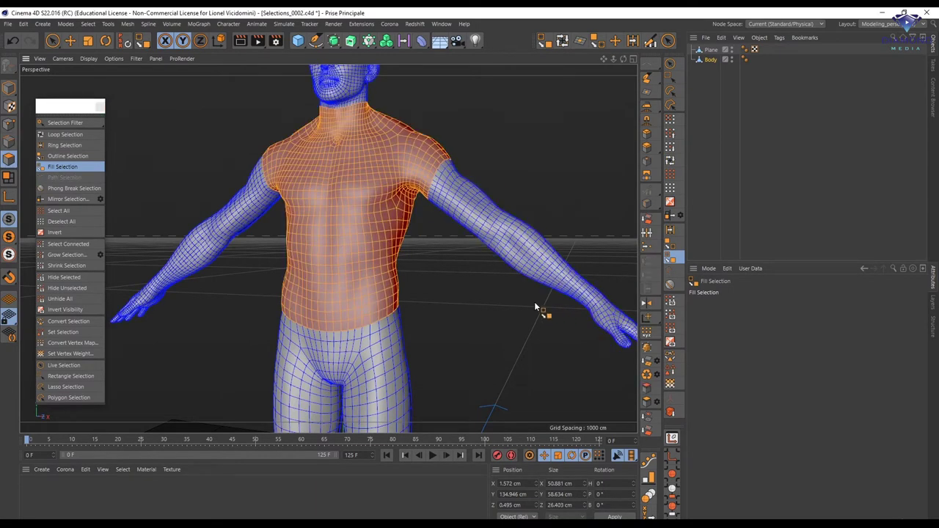
pyautogui.hotkey('ctrl', 'z')
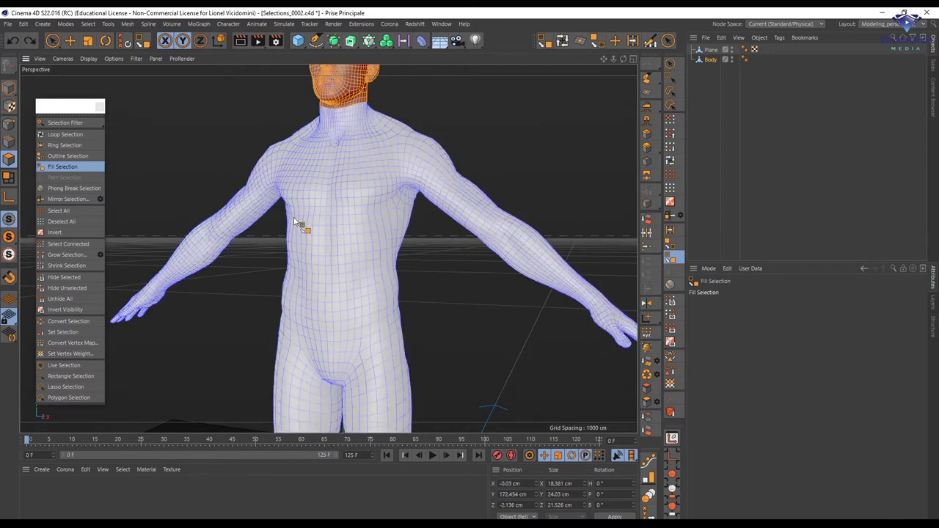
pyautogui.click(8, 142)
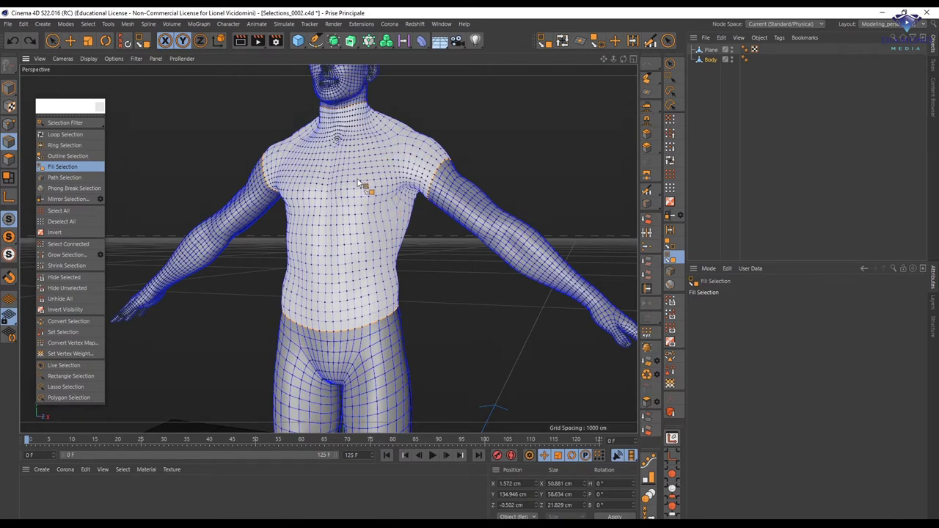
pyautogui.click(334, 308)
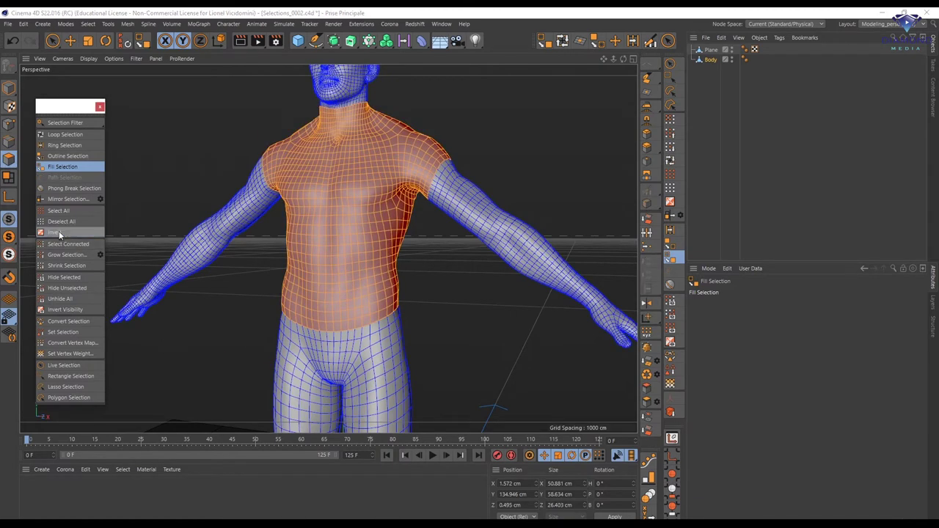
# - Invert the selection to everything except the torso and browse the Select menu
pyautogui.click(59, 231)
pyautogui.keyDown('alt'); pyautogui.moveTo(425, 210); pyautogui.dragTo(451, 185); pyautogui.keyUp('alt')
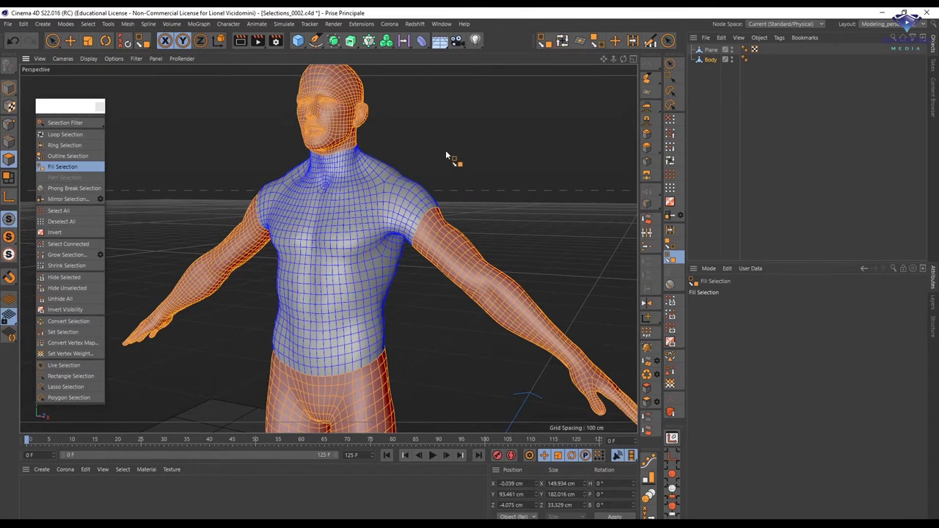
pyautogui.click(88, 24)
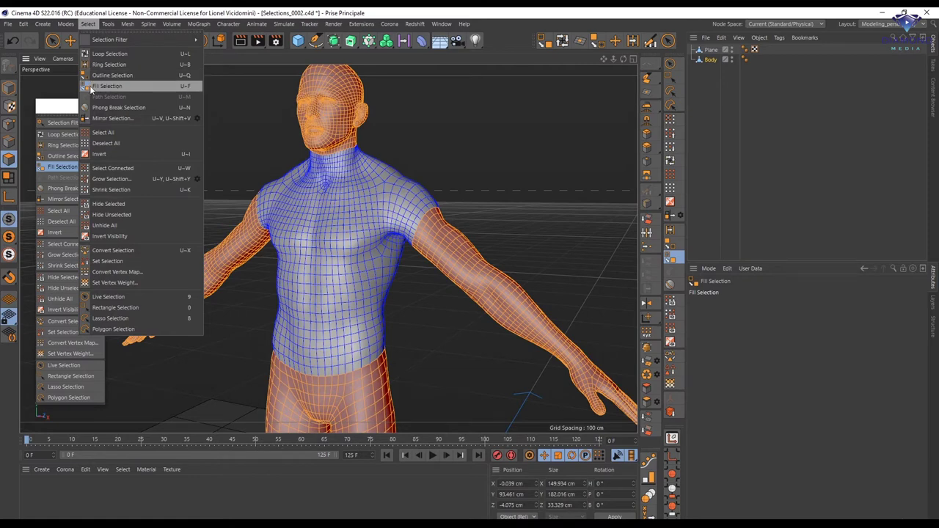
pyautogui.click(513, 40)
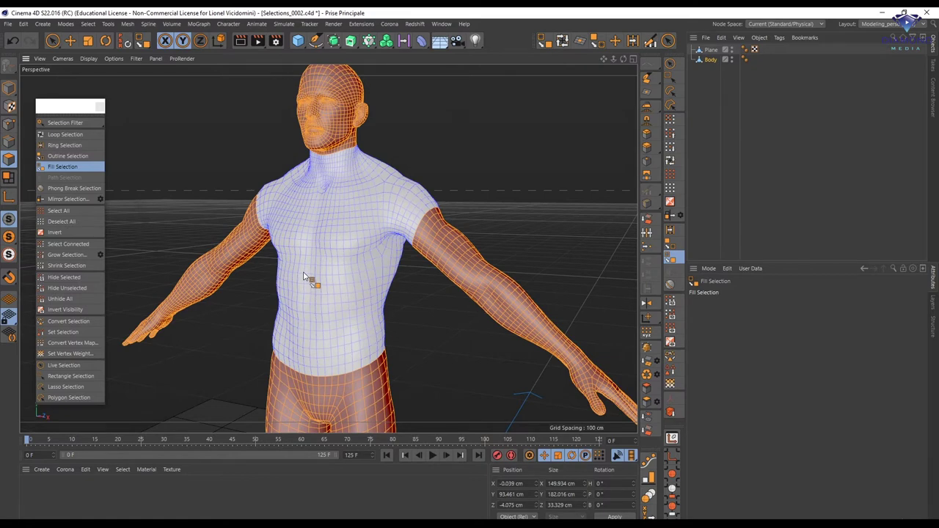
# - Fill-select the torso, clear all edges in Edge mode, and pick Loop Selection with U~L
pyautogui.click(311, 273)
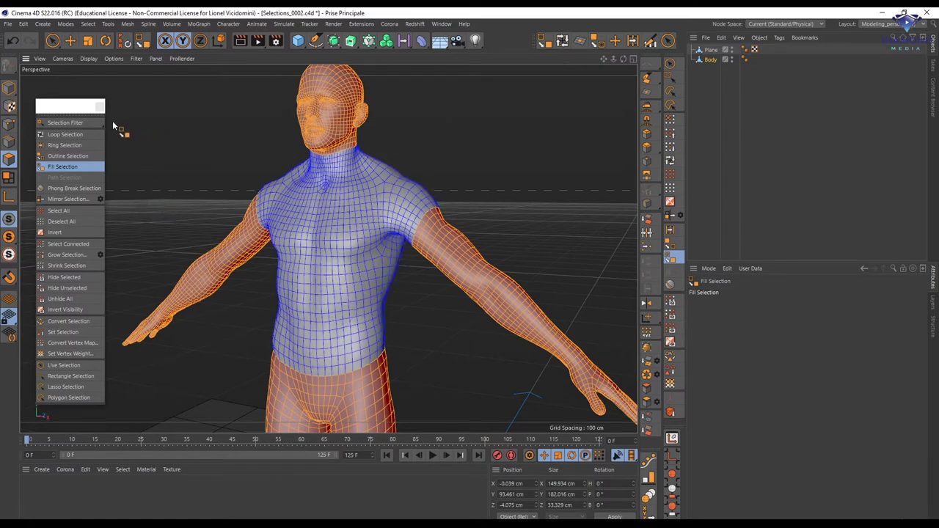
pyautogui.click(9, 142)
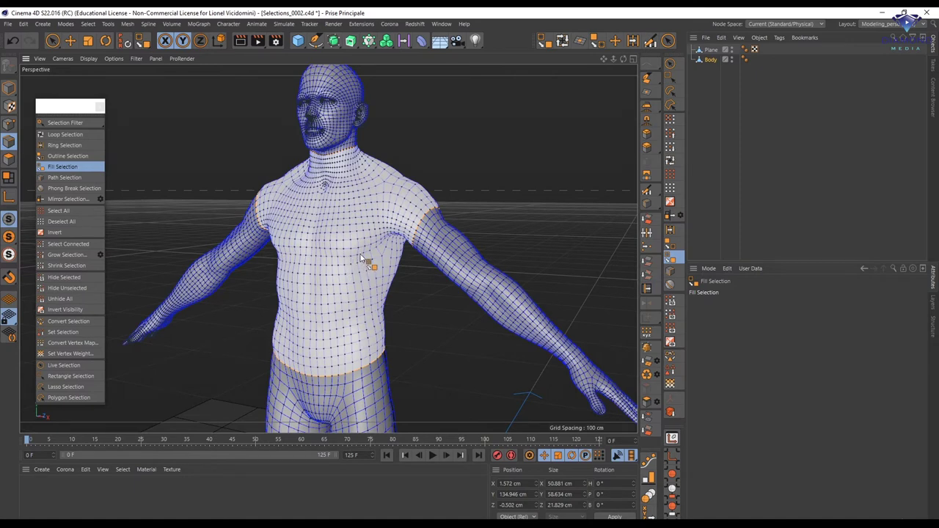
pyautogui.hotkey('ctrl', 'shift', 'a')
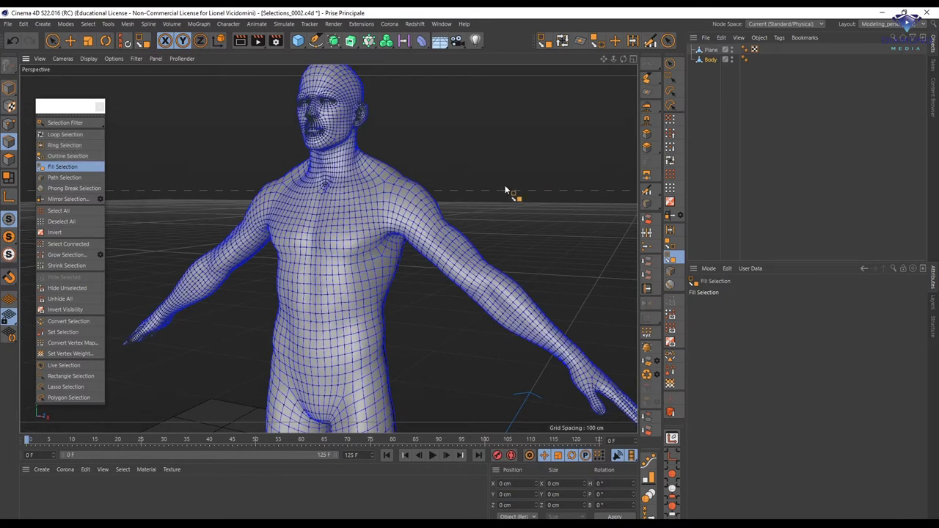
pyautogui.press('u')
pyautogui.press('l')
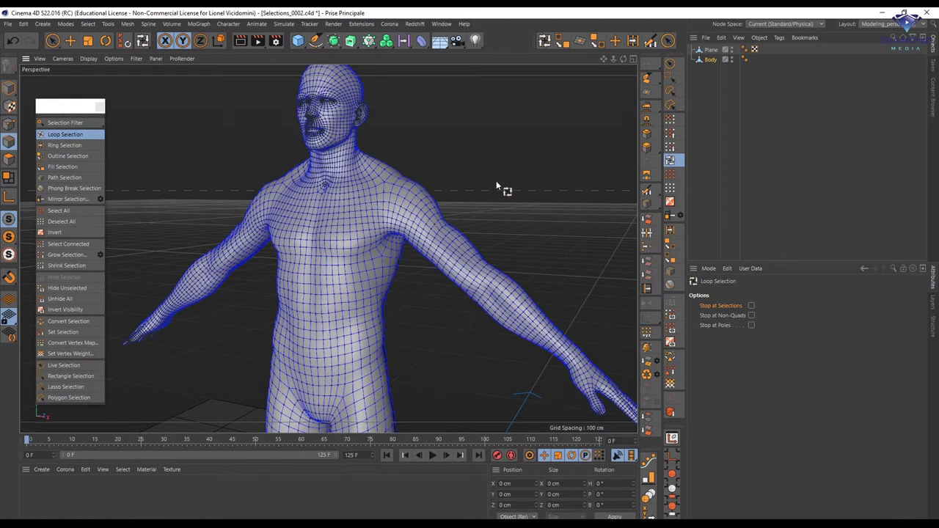
# - Bring up the U shortcut list, then return to Loop Selection with U~L
pyautogui.press('u')
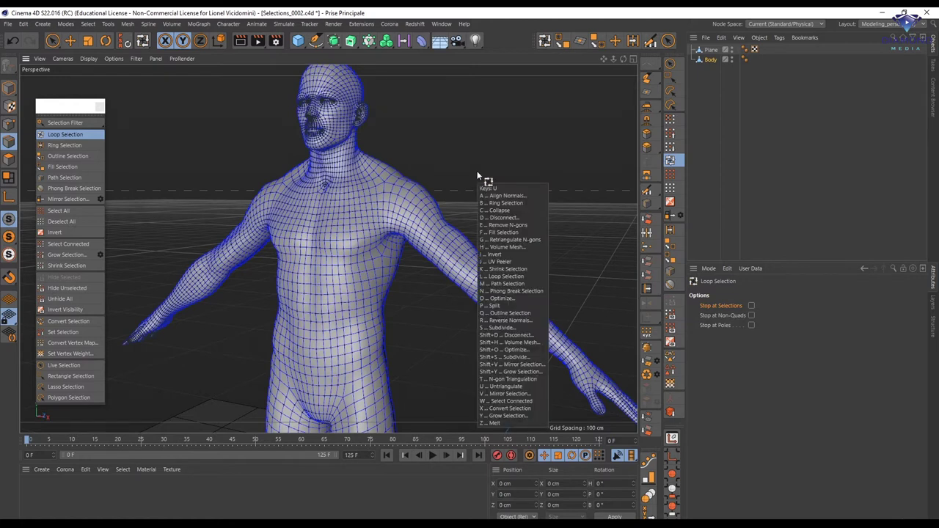
pyautogui.press('u')
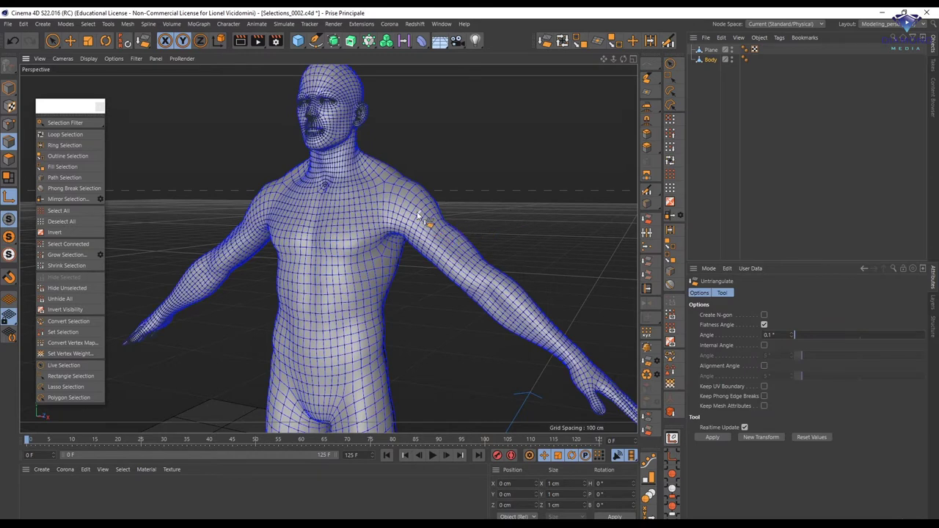
pyautogui.press('u')
pyautogui.press('l')
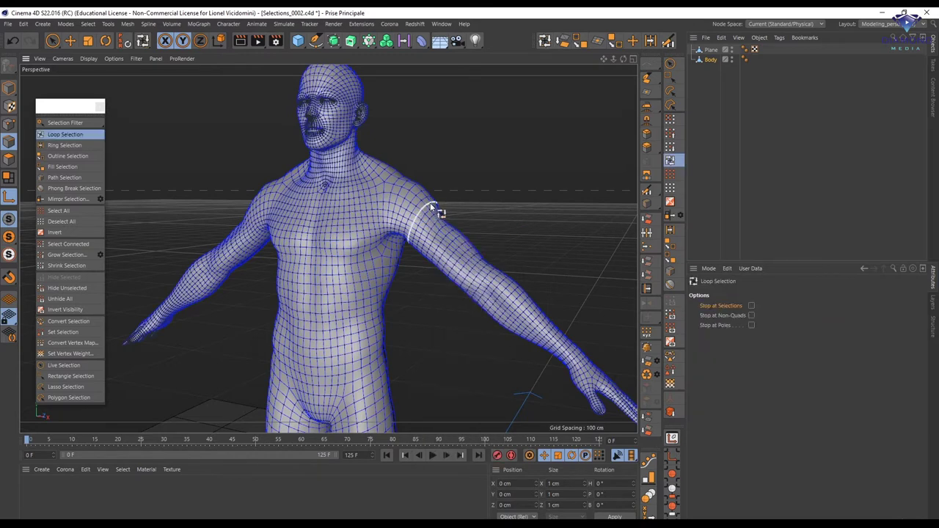
# - Loop-select rings around both upper arms, then switch to Fill Selection with U~F
pyautogui.click(437, 211)
pyautogui.click(437, 214)
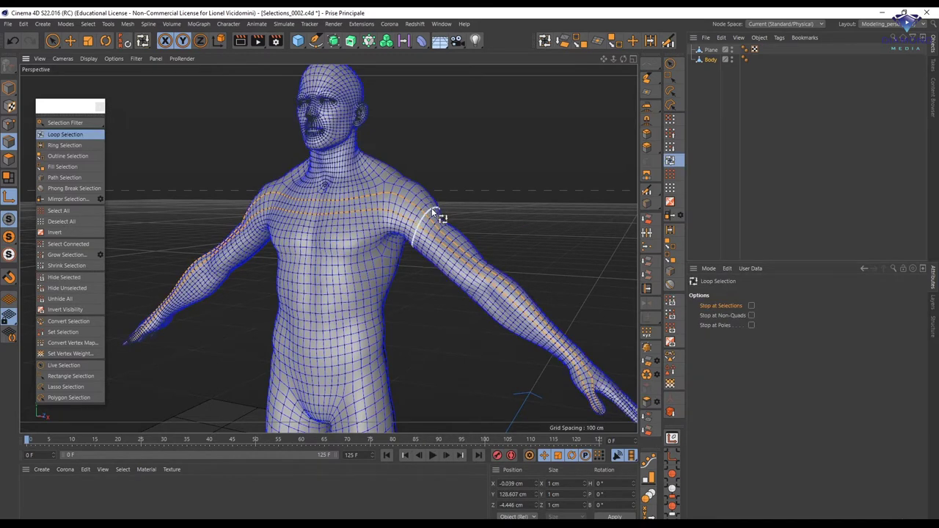
pyautogui.keyDown('shift'); pyautogui.click(262, 212); pyautogui.keyUp('shift')
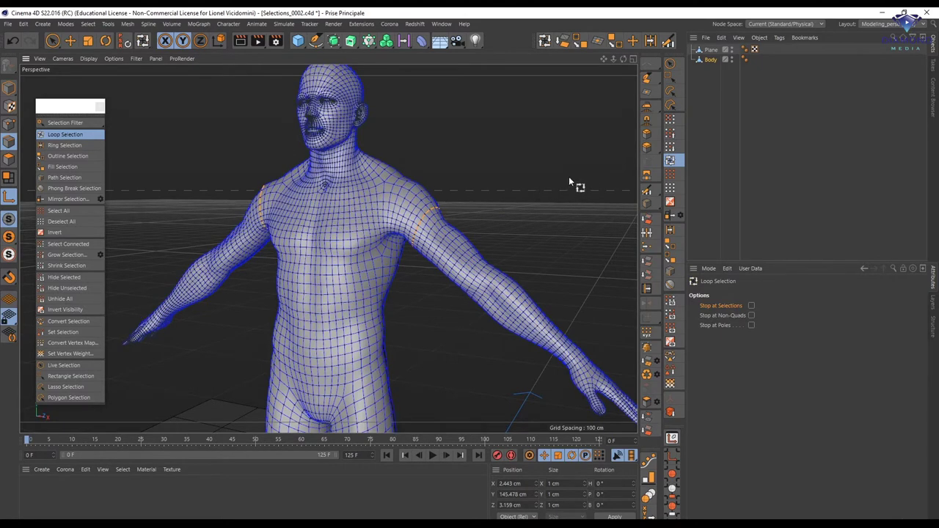
pyautogui.press('u')
pyautogui.press('f')
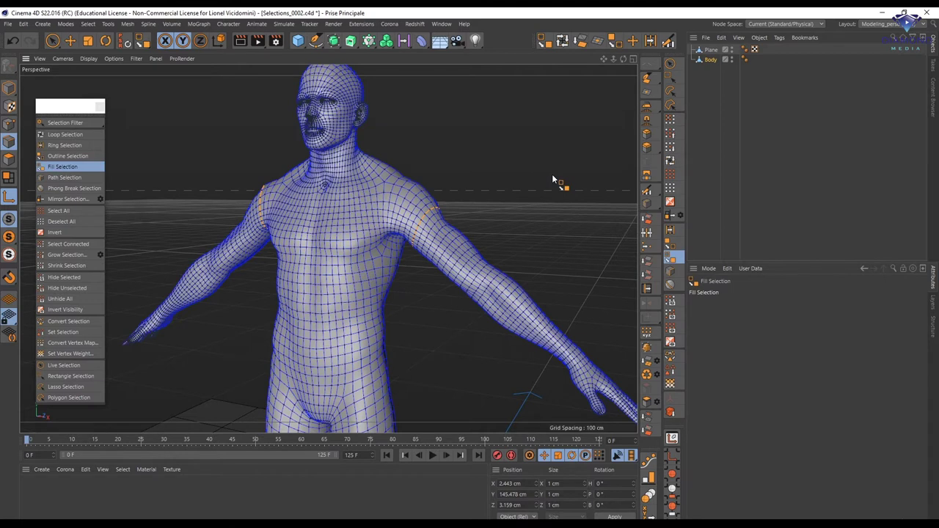
pyautogui.click(469, 266)
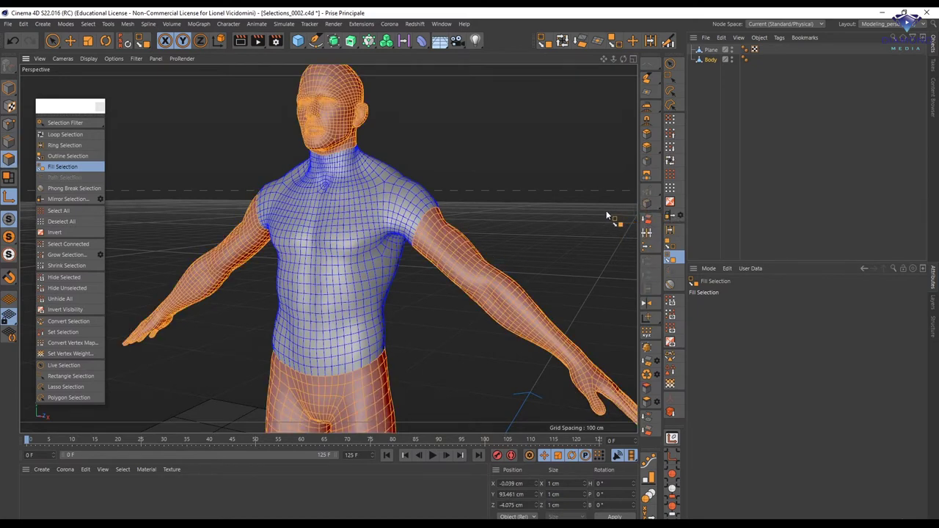
pyautogui.keyDown('ctrl'); pyautogui.click(470, 264); pyautogui.keyUp('ctrl')
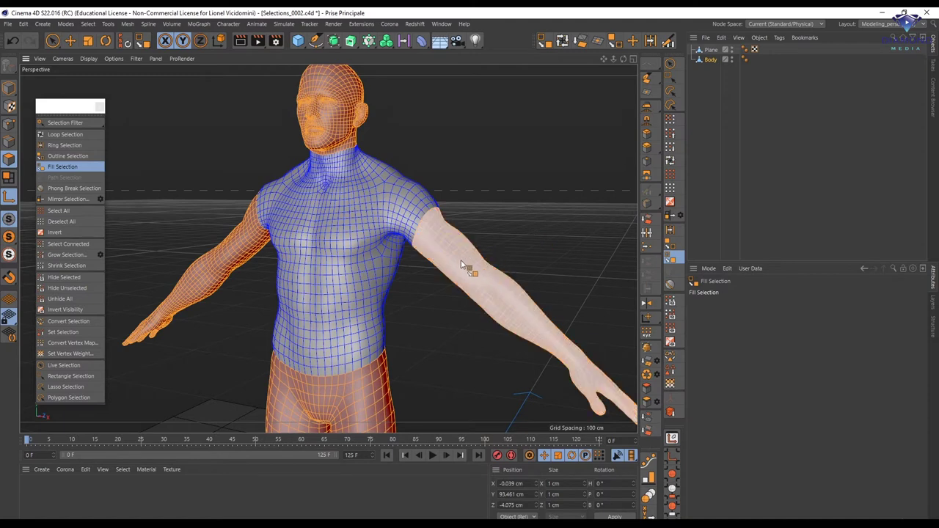
pyautogui.click(482, 251)
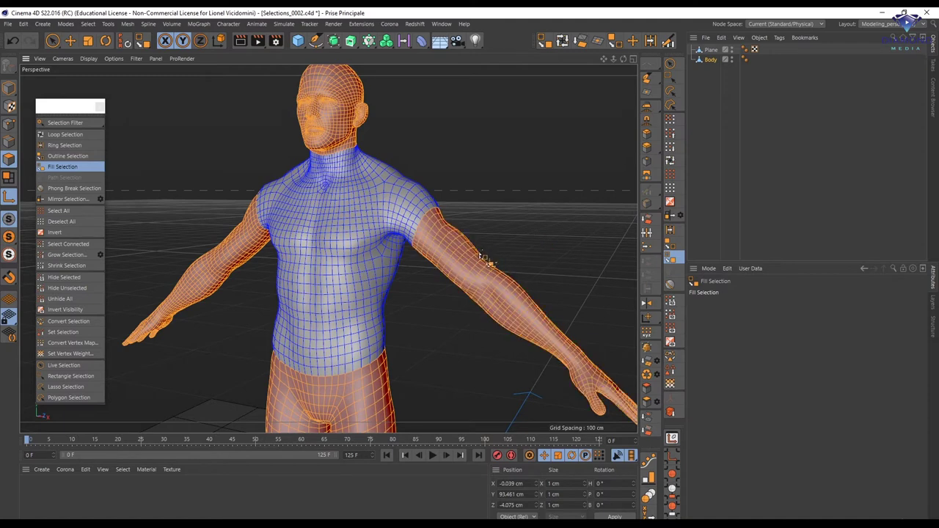
pyautogui.keyDown('ctrl'); pyautogui.click(478, 257); pyautogui.keyUp('ctrl')
pyautogui.keyDown('shift'); pyautogui.click(477, 258); pyautogui.keyUp('shift')
pyautogui.click(11, 143)
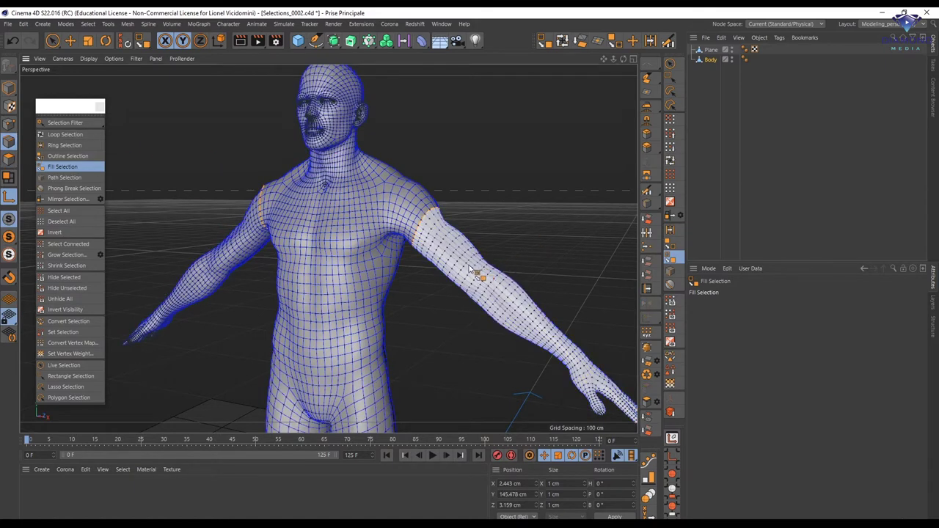
pyautogui.click(472, 266)
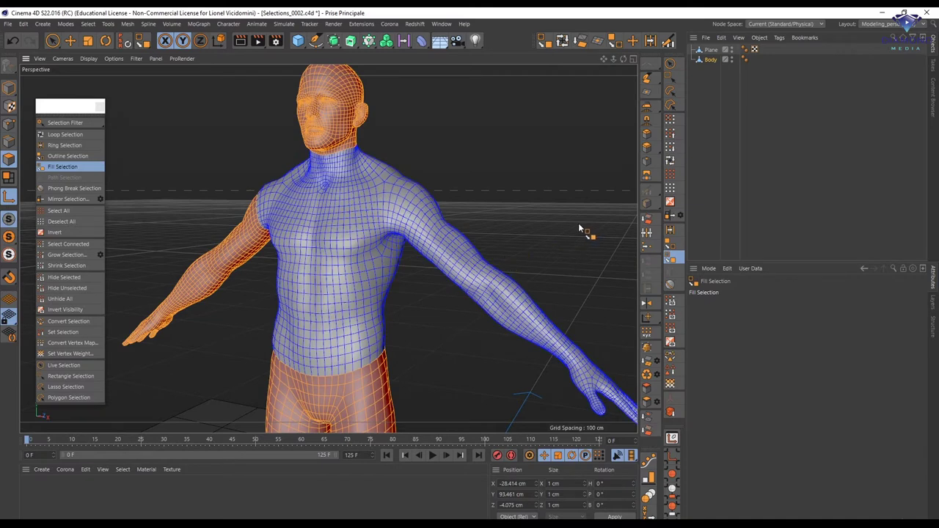
pyautogui.click(9, 143)
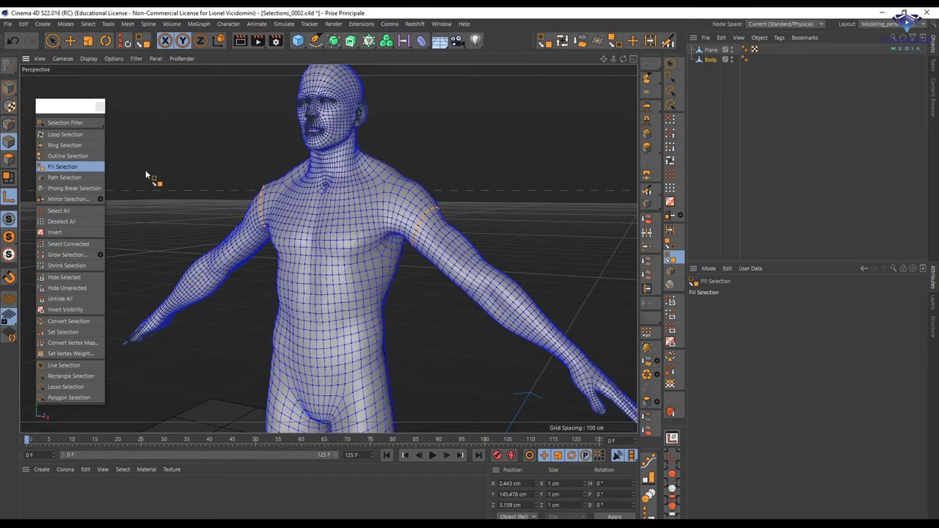
# - Clear the selection and draw Path Selection edges outlining a tall patch on the chest
pyautogui.click(59, 177)
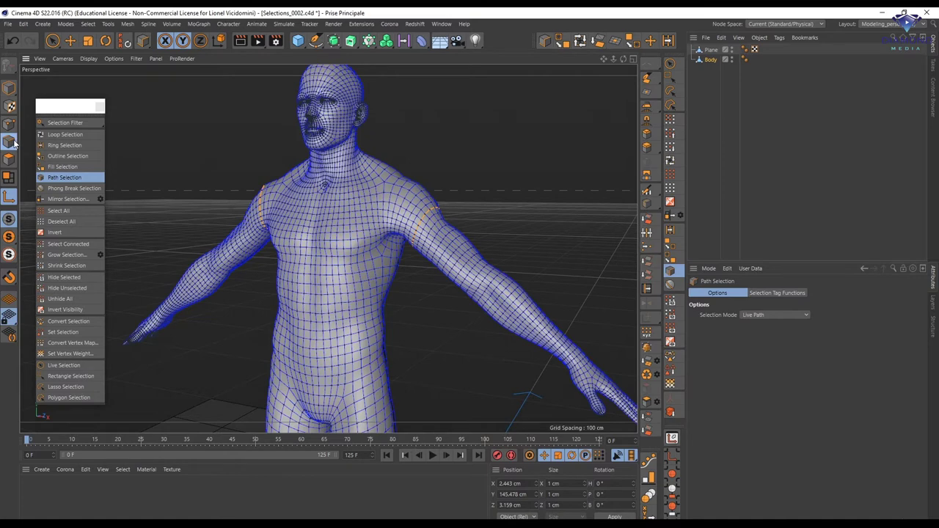
pyautogui.keyDown('alt'); pyautogui.moveTo(345, 243); pyautogui.dragTo(325, 255); pyautogui.keyUp('alt')
pyautogui.click(62, 221)
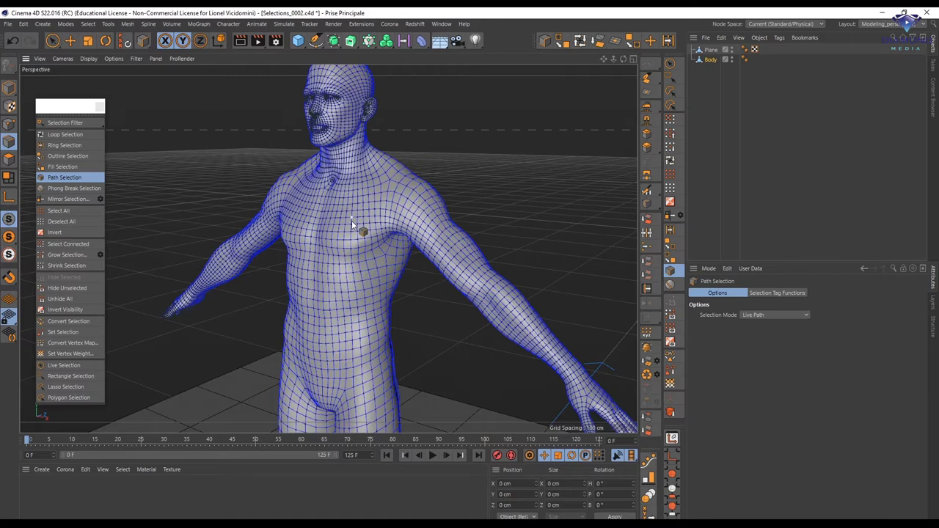
pyautogui.keyDown('alt'); pyautogui.moveTo(351, 220); pyautogui.dragTo(360, 205); pyautogui.keyUp('alt')
pyautogui.scroll(5, 394, 196)
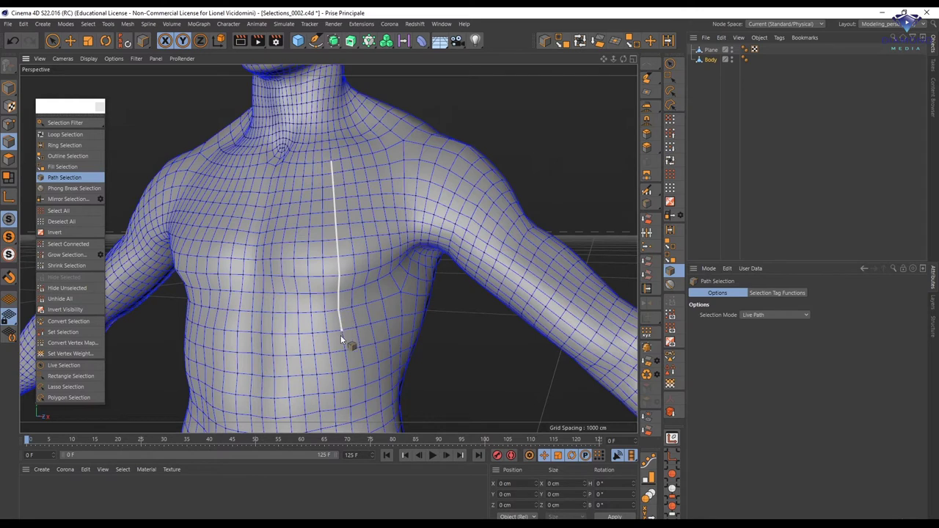
pyautogui.moveTo(344, 370); pyautogui.dragTo(344, 371)
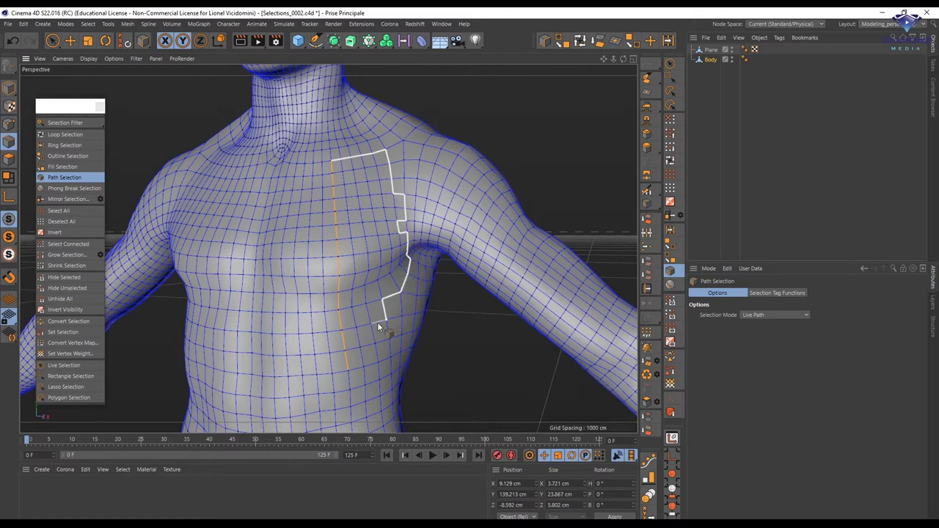
pyautogui.moveTo(344, 372); pyautogui.dragTo(345, 372)
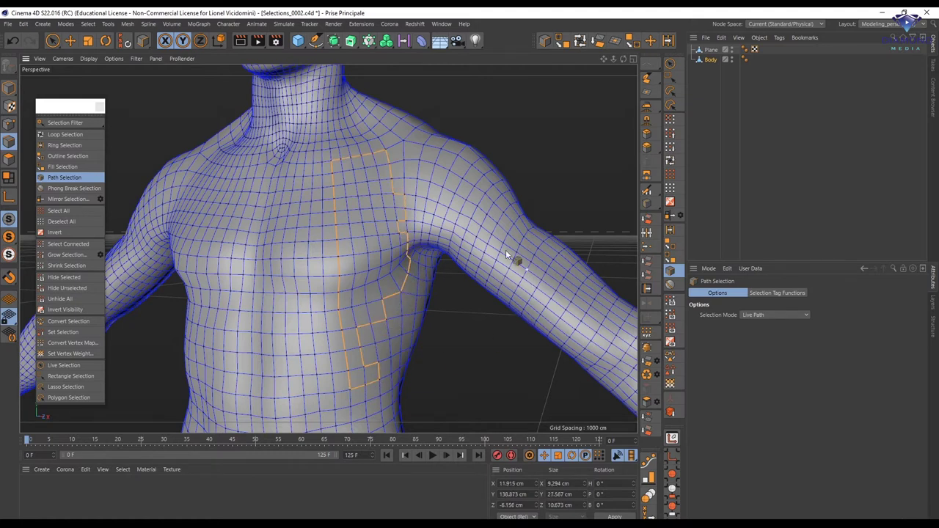
# - Fill the enclosed chest patch with polygons, then return to Edge mode and Path Selection
pyautogui.click(62, 166)
pyautogui.click(374, 215)
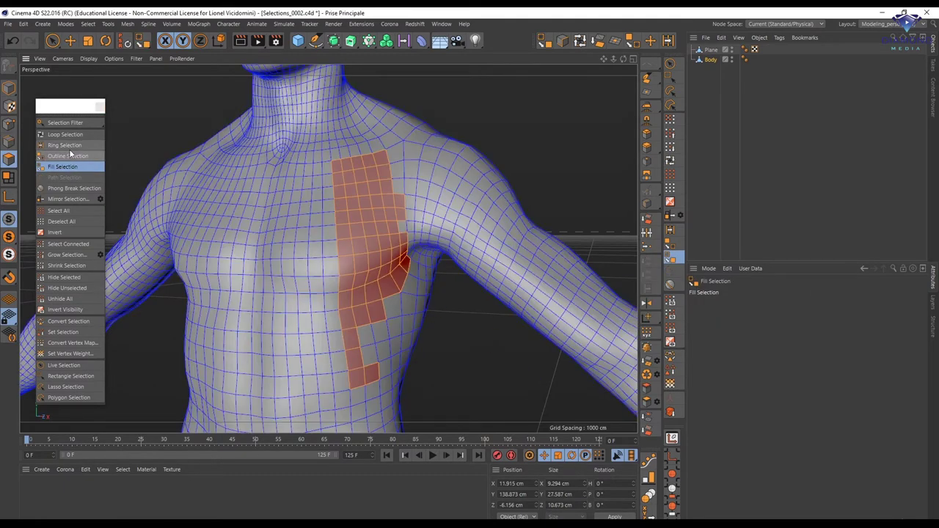
pyautogui.click(9, 141)
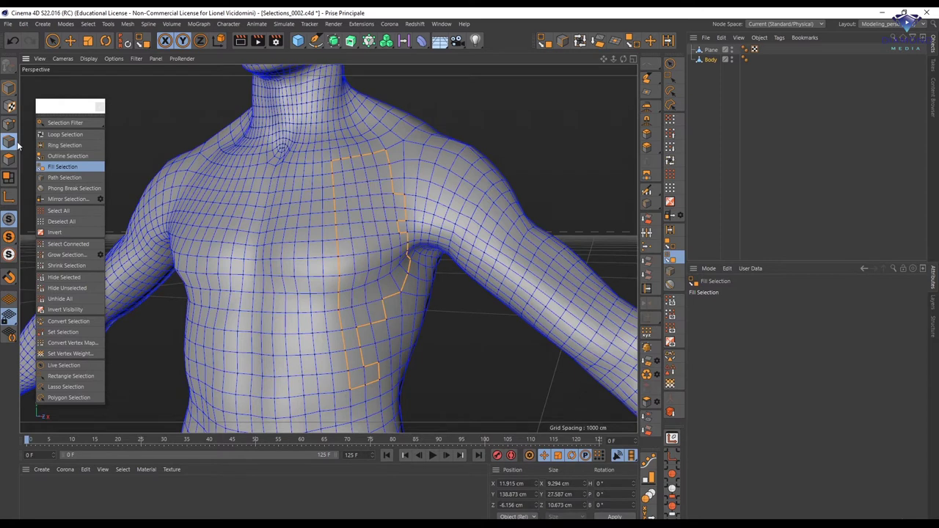
pyautogui.click(67, 178)
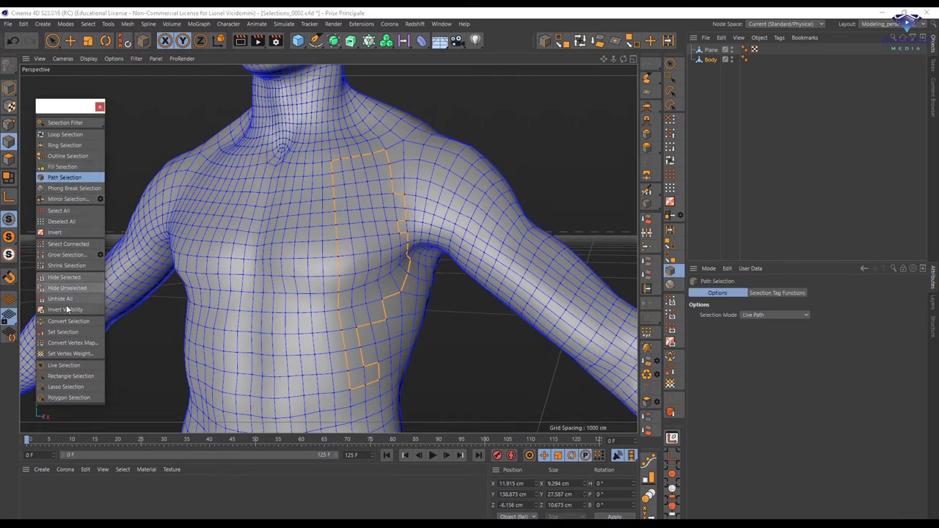
# - Clear the edges and draw a live path from the chest to the belly
pyautogui.click(62, 221)
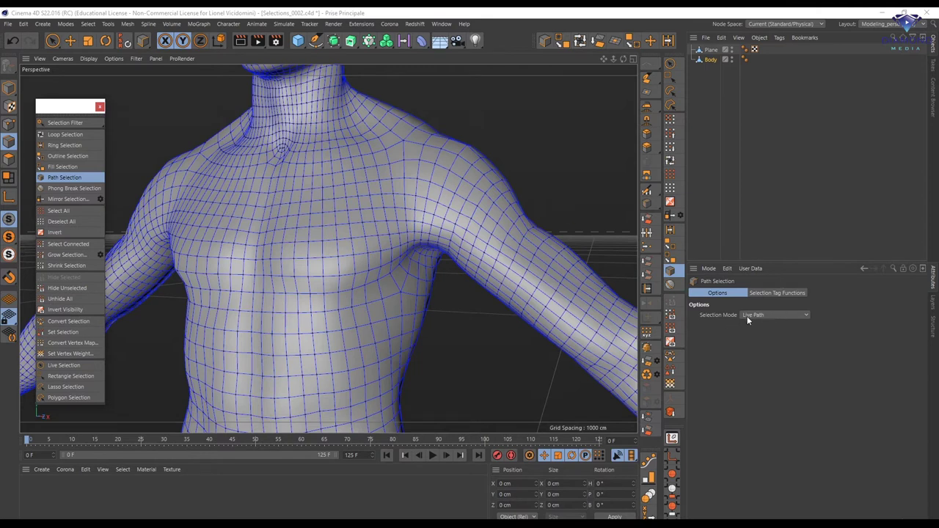
pyautogui.click(766, 313)
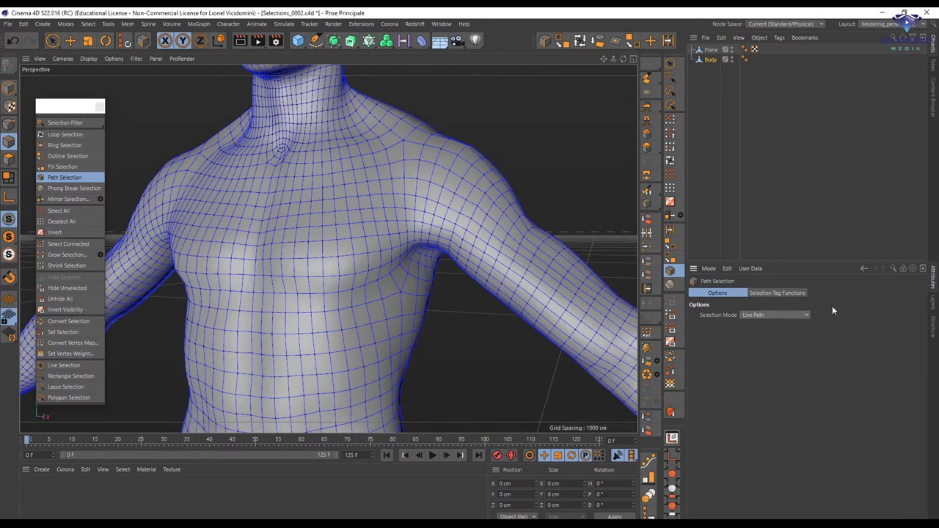
pyautogui.moveTo(306, 189)
pyautogui.mouseDown()
pyautogui.moveTo(306, 274)
pyautogui.moveTo(257, 368)
pyautogui.moveTo(217, 390)
pyautogui.mouseUp()
# - Set Path Selection to Free Path and draw freehand edge paths across chest, arm and shoulder
pyautogui.click(756, 314)
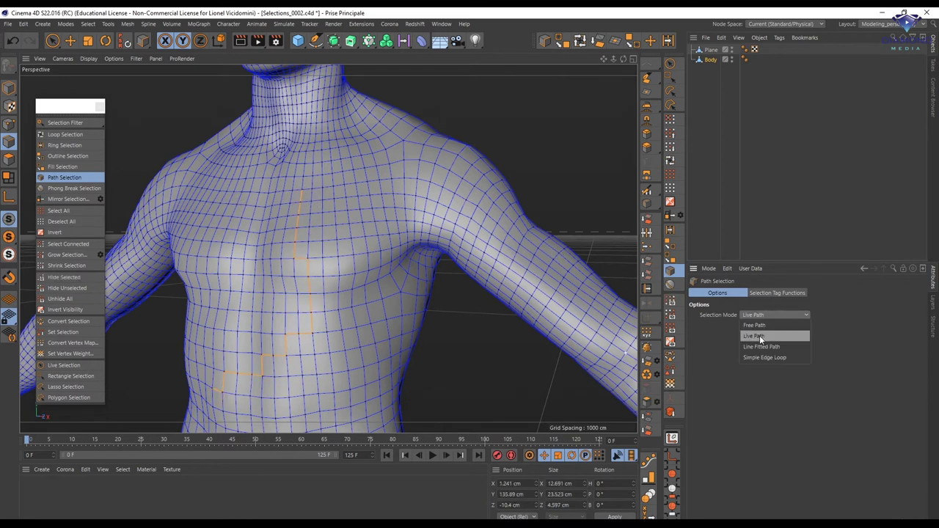
pyautogui.click(757, 327)
pyautogui.moveTo(235, 192)
pyautogui.mouseDown()
pyautogui.moveTo(295, 310)
pyautogui.moveTo(268, 327)
pyautogui.moveTo(193, 328)
pyautogui.moveTo(322, 380)
pyautogui.moveTo(358, 358)
pyautogui.moveTo(348, 311)
pyautogui.moveTo(243, 234)
pyautogui.moveTo(298, 174)
pyautogui.moveTo(402, 178)
pyautogui.mouseUp()
pyautogui.moveTo(492, 174)
pyautogui.mouseDown()
pyautogui.moveTo(242, 181)
pyautogui.moveTo(487, 208)
pyautogui.moveTo(524, 248)
pyautogui.mouseUp()
pyautogui.moveTo(568, 286)
pyautogui.mouseDown()
pyautogui.moveTo(400, 218)
pyautogui.moveTo(218, 197)
pyautogui.moveTo(421, 195)
pyautogui.moveTo(569, 275)
pyautogui.mouseUp()
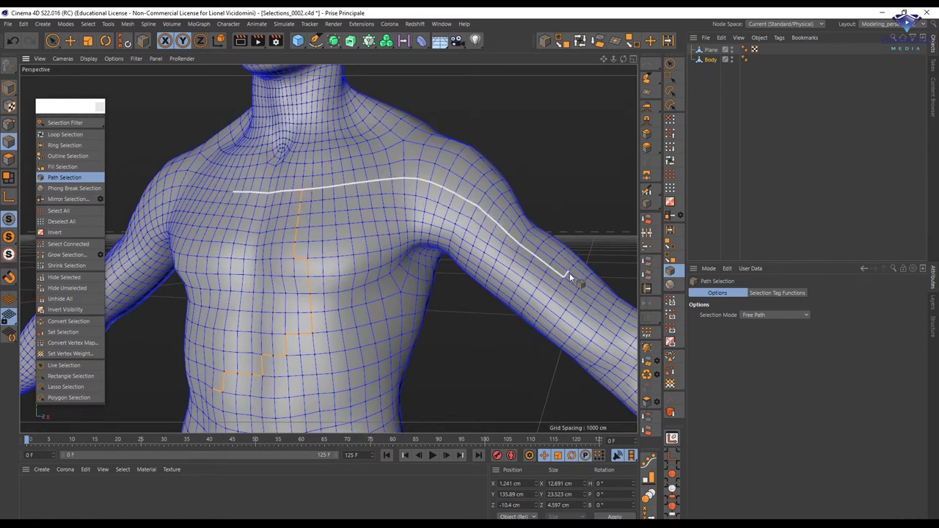
pyautogui.moveTo(605, 310)
pyautogui.mouseDown()
pyautogui.moveTo(482, 247)
pyautogui.moveTo(180, 210)
pyautogui.moveTo(150, 193)
pyautogui.moveTo(355, 202)
pyautogui.moveTo(491, 233)
pyautogui.moveTo(552, 282)
pyautogui.moveTo(573, 280)
pyautogui.moveTo(322, 241)
pyautogui.moveTo(424, 220)
pyautogui.moveTo(535, 254)
pyautogui.mouseUp()
# - Switch to Line Fitted Path and draw a straight fitted path down the chest
pyautogui.click(760, 315)
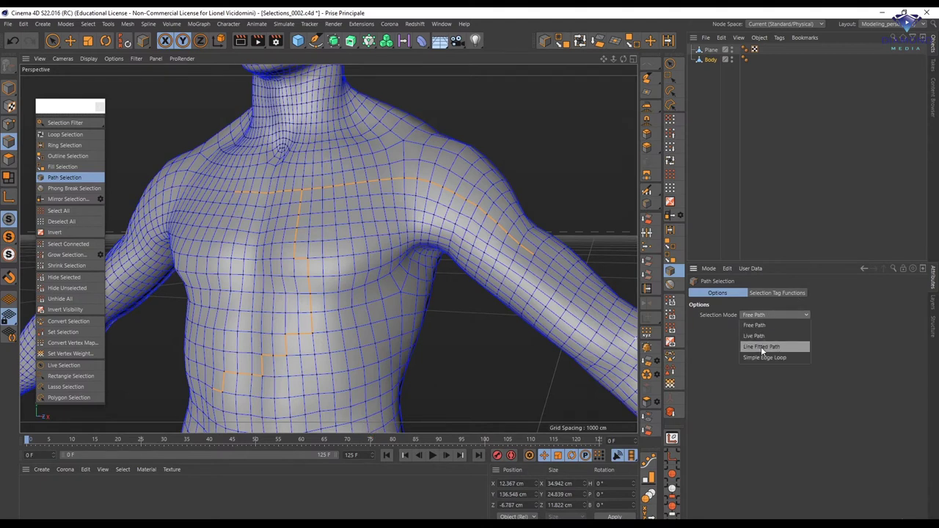
pyautogui.click(761, 349)
pyautogui.moveTo(357, 196)
pyautogui.mouseDown()
pyautogui.moveTo(367, 303)
pyautogui.moveTo(322, 386)
pyautogui.moveTo(325, 415)
pyautogui.moveTo(261, 416)
pyautogui.moveTo(362, 381)
pyautogui.moveTo(281, 363)
pyautogui.moveTo(204, 316)
pyautogui.moveTo(224, 261)
pyautogui.moveTo(209, 355)
pyautogui.moveTo(326, 377)
pyautogui.moveTo(477, 230)
pyautogui.moveTo(598, 323)
pyautogui.moveTo(471, 247)
pyautogui.moveTo(372, 262)
pyautogui.moveTo(315, 400)
pyautogui.mouseUp()
# - Switch to Simple Edge Loop mode and select two loops along the upper arm
pyautogui.click(781, 314)
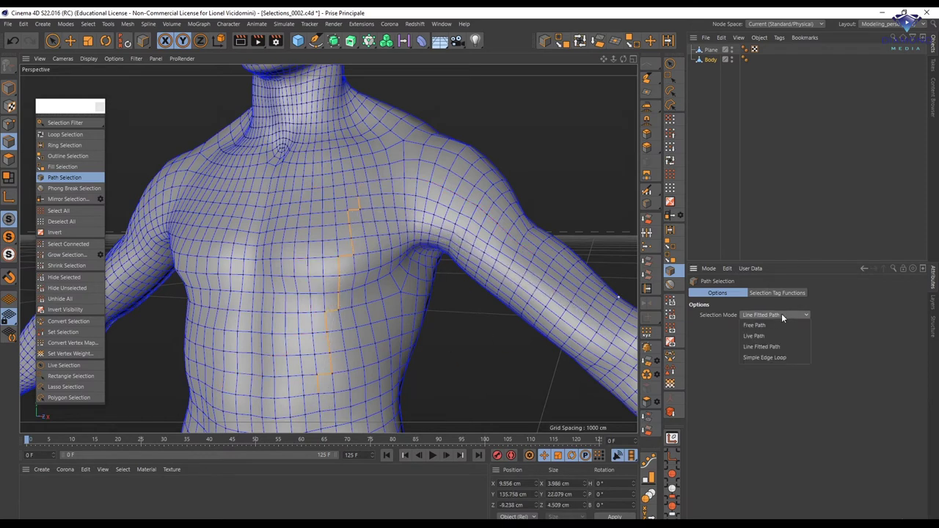
pyautogui.click(758, 357)
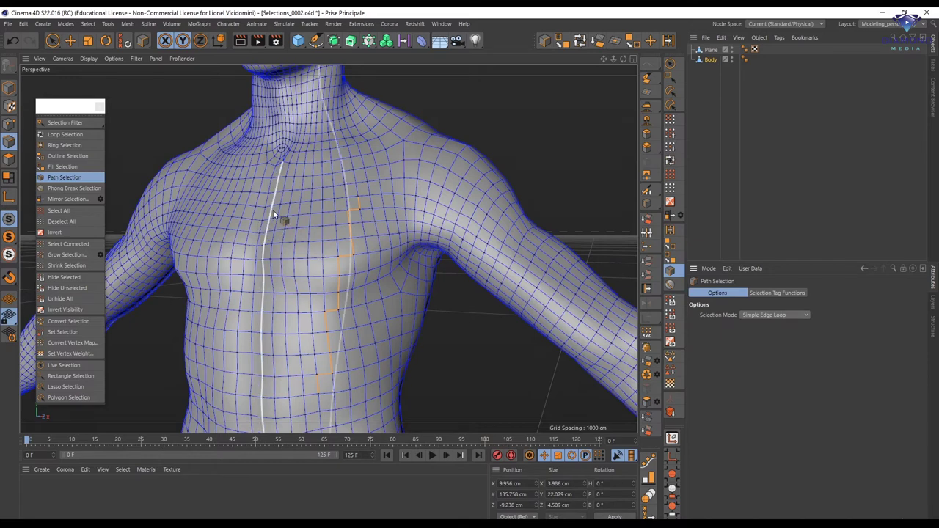
pyautogui.click(503, 220)
pyautogui.click(541, 250)
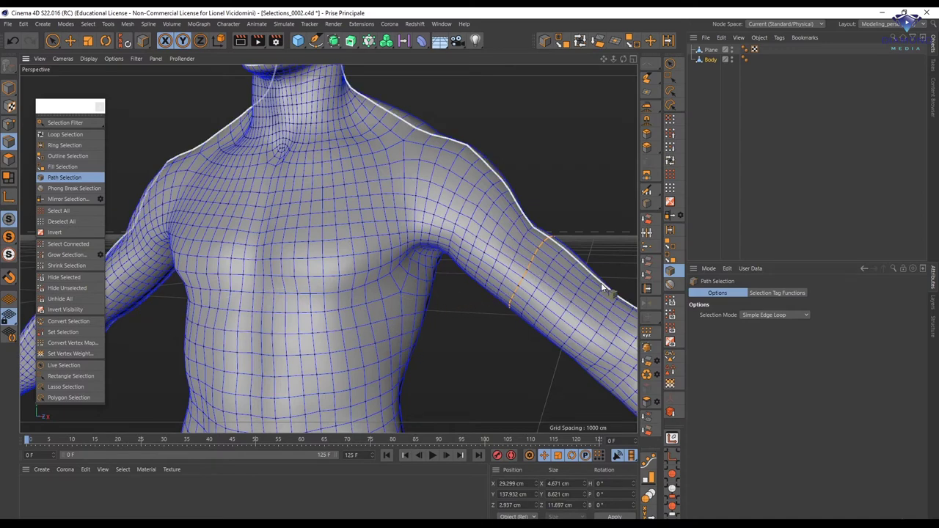
# - Return to Free Path mode and select edges along a stroke across the upper chest
pyautogui.click(764, 315)
pyautogui.click(763, 324)
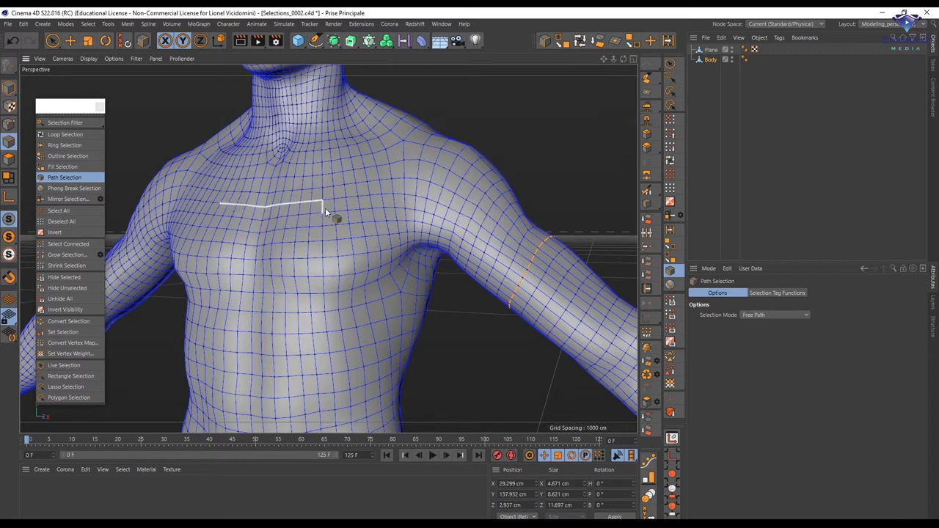
pyautogui.moveTo(389, 196); pyautogui.dragTo(390, 195)
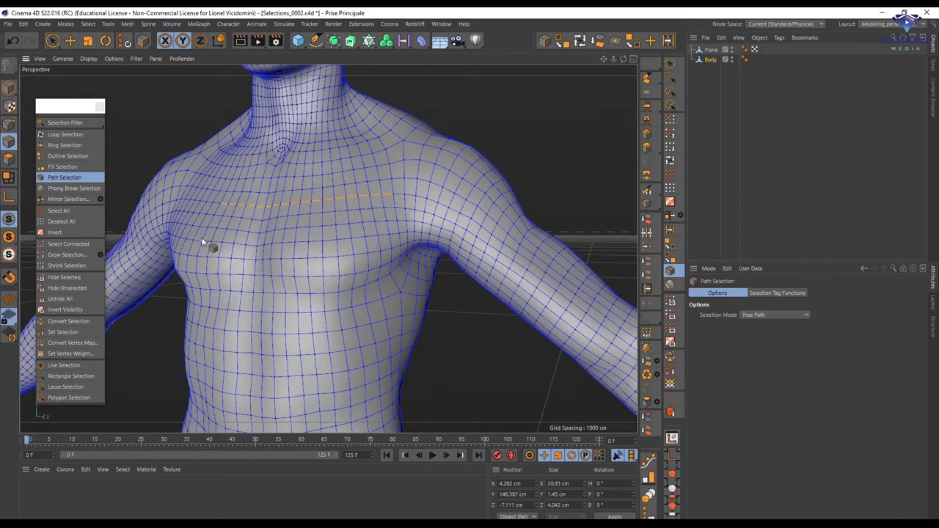
pyautogui.moveTo(191, 243)
pyautogui.mouseDown()
pyautogui.moveTo(345, 247)
pyautogui.moveTo(397, 232)
pyautogui.mouseUp()
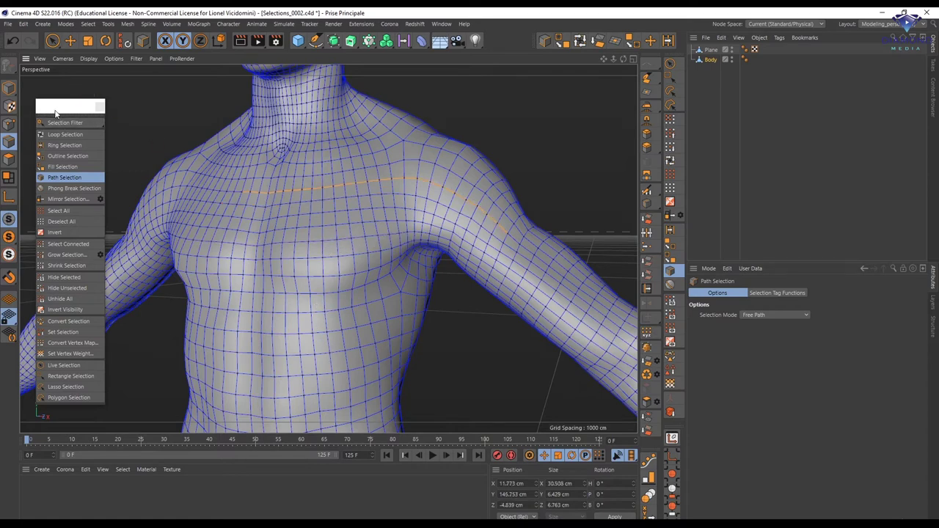
pyautogui.click(71, 42)
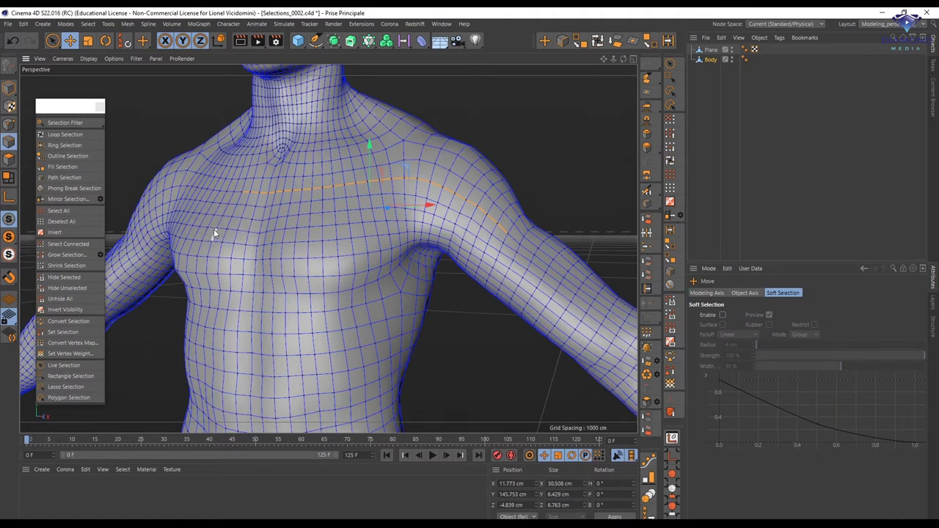
# - Select upper, right, lower and left edge runs to close a rectangular loop on the chest
pyautogui.click(245, 234)
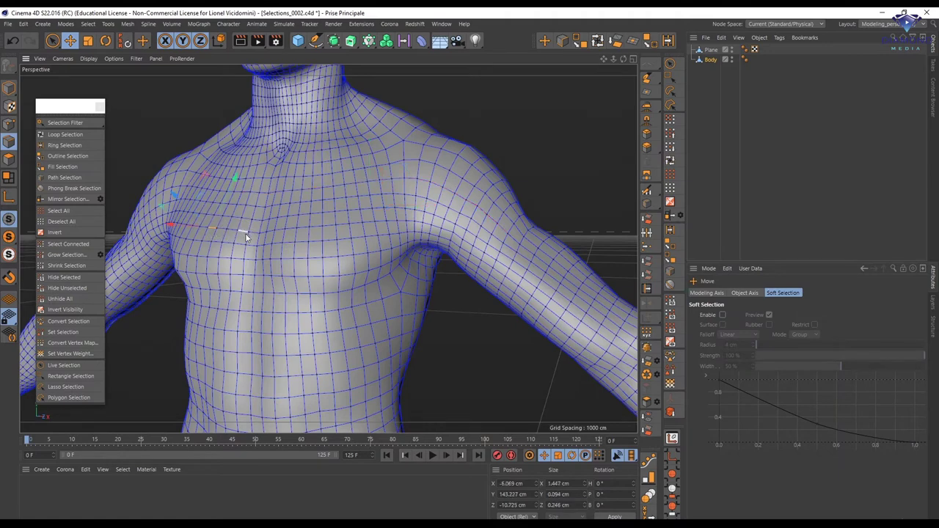
pyautogui.click(369, 224)
pyautogui.keyDown('shift'); pyautogui.click(383, 309); pyautogui.keyUp('shift')
pyautogui.keyDown('shift'); pyautogui.click(221, 331); pyautogui.keyUp('shift')
pyautogui.keyDown('shift'); pyautogui.click(205, 330); pyautogui.keyUp('shift')
pyautogui.keyDown('shift'); pyautogui.click(207, 233); pyautogui.keyUp('shift')
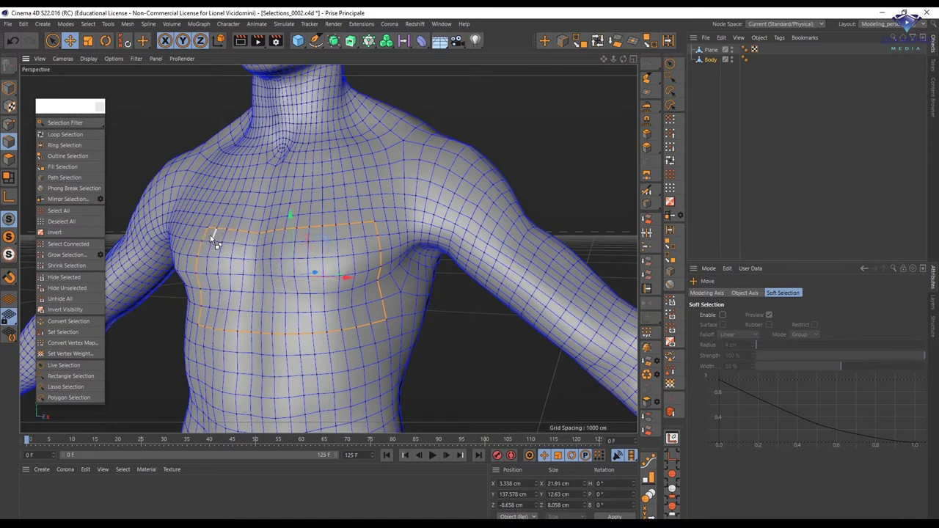
# - Fill the polygons inside the chest loop, zoom out to the whole body, and show its Phong tag
pyautogui.click(63, 166)
pyautogui.click(283, 275)
pyautogui.click(281, 278)
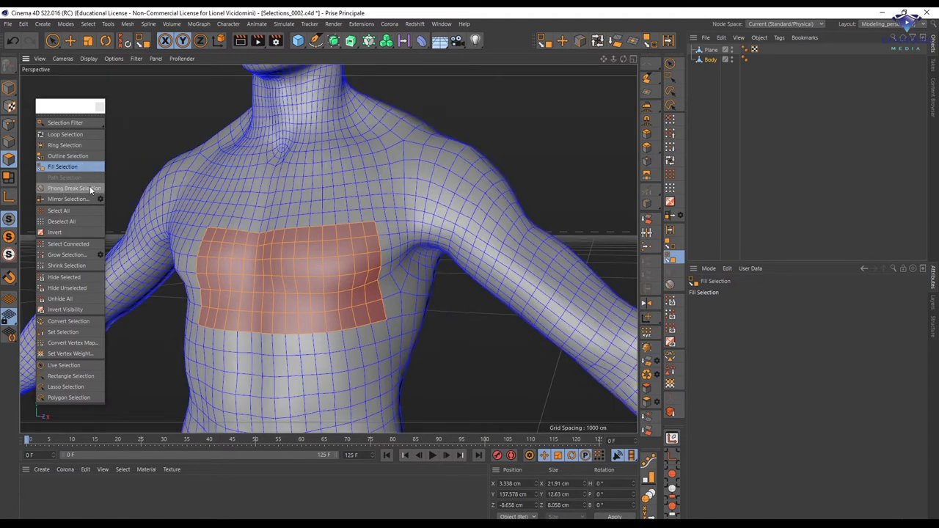
pyautogui.keyDown('alt'); pyautogui.moveTo(363, 186); pyautogui.dragTo(330, 204); pyautogui.keyUp('alt')
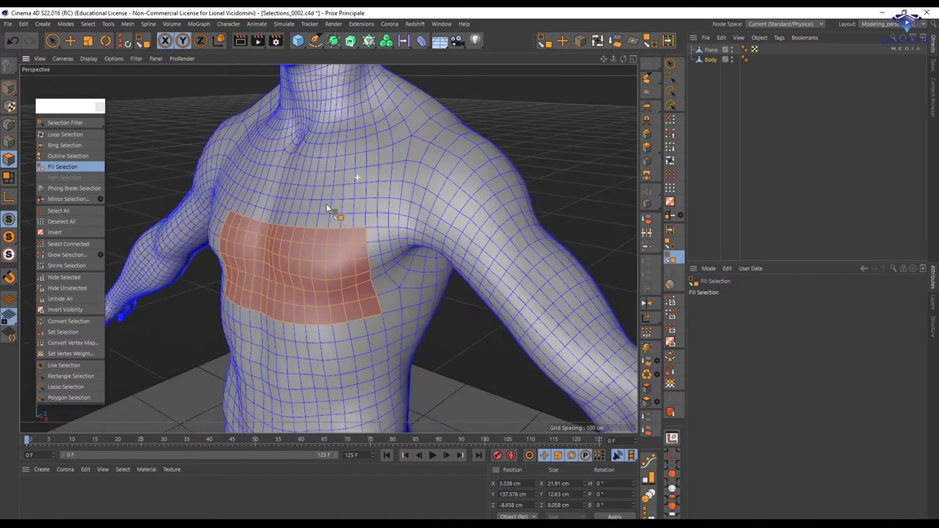
pyautogui.scroll(-5, 409, 165)
pyautogui.keyDown('alt'); pyautogui.moveTo(408, 165); pyautogui.dragTo(682, 88); pyautogui.keyUp('alt')
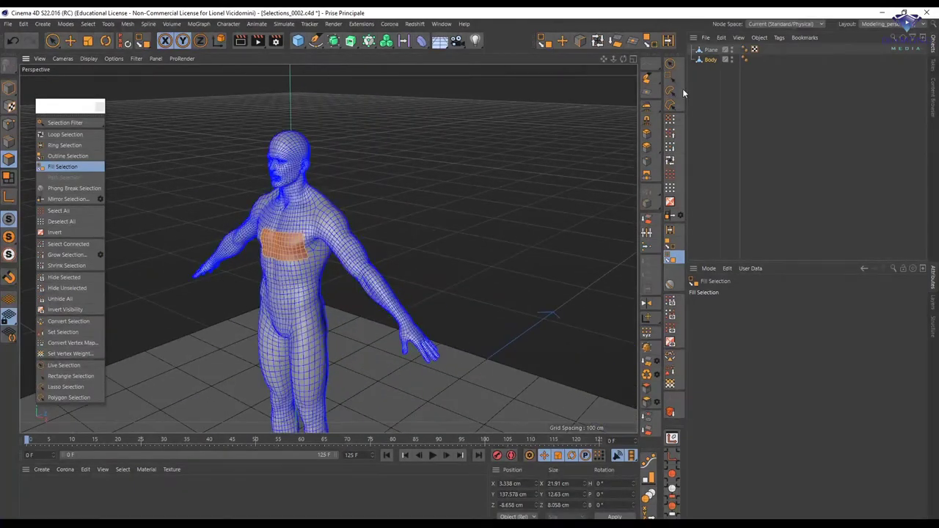
pyautogui.click(746, 60)
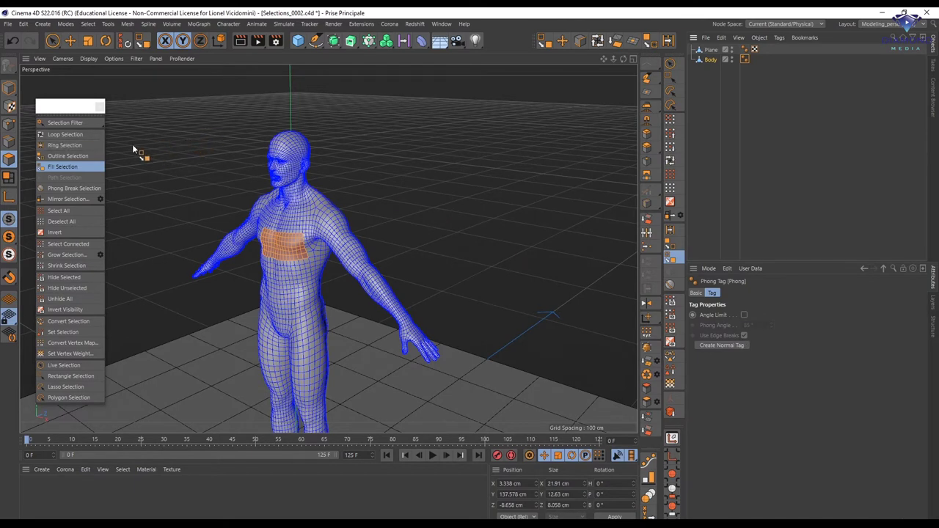
pyautogui.click(8, 24)
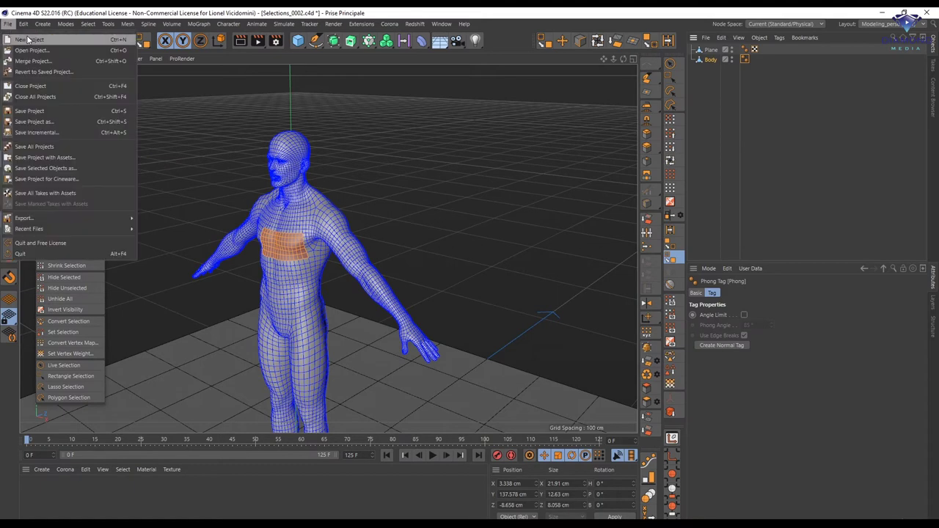
# - Create a new project, add a Sphere, and raise its segments from 16 to 28
pyautogui.click(30, 39)
pyautogui.click(300, 44)
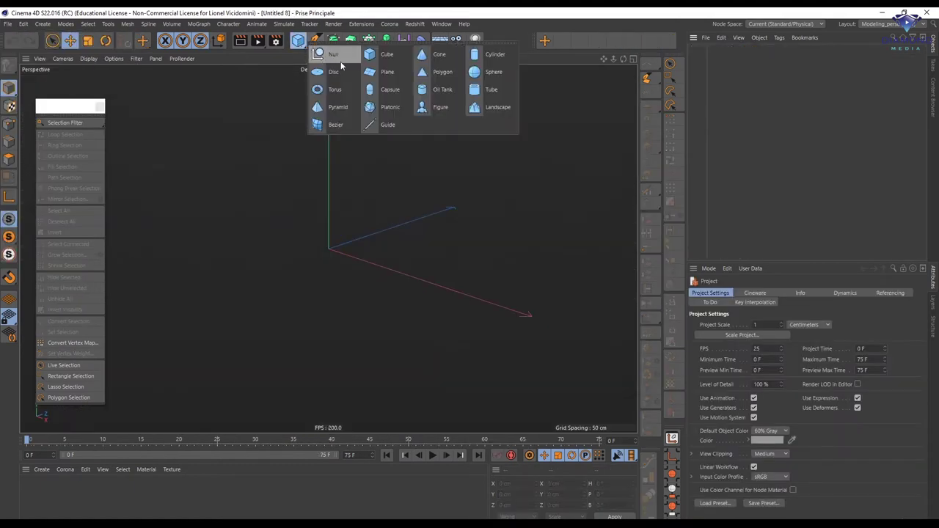
pyautogui.click(496, 72)
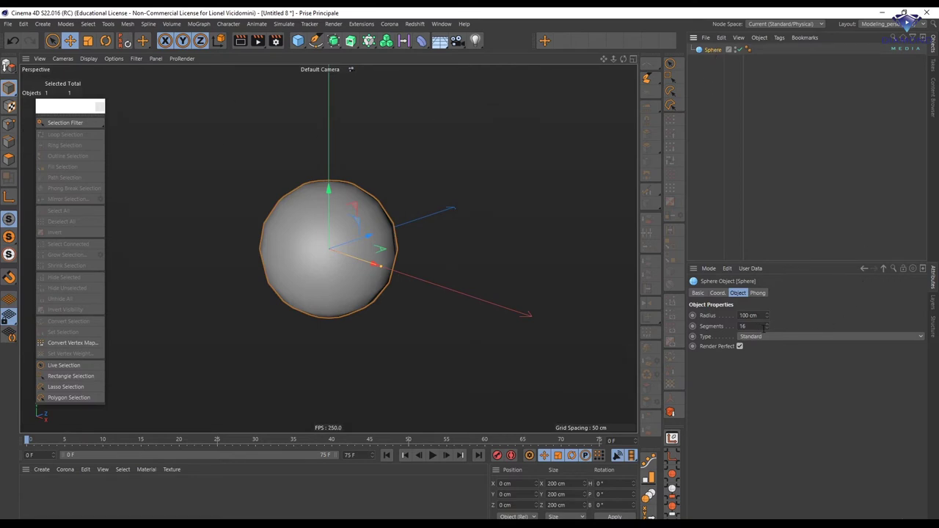
pyautogui.moveTo(768, 330); pyautogui.dragTo(771, 323)
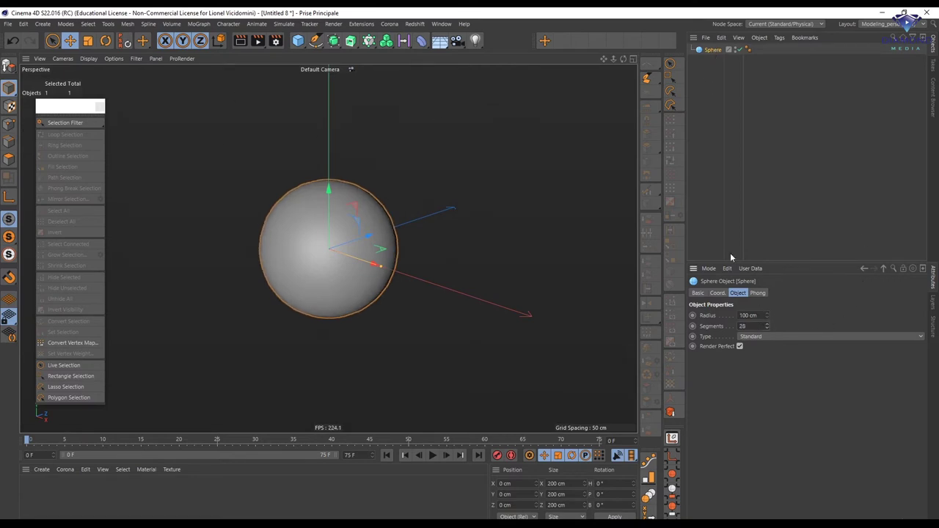
# - Make the sphere editable and select its equator edge loop in Edges mode
pyautogui.click(9, 66)
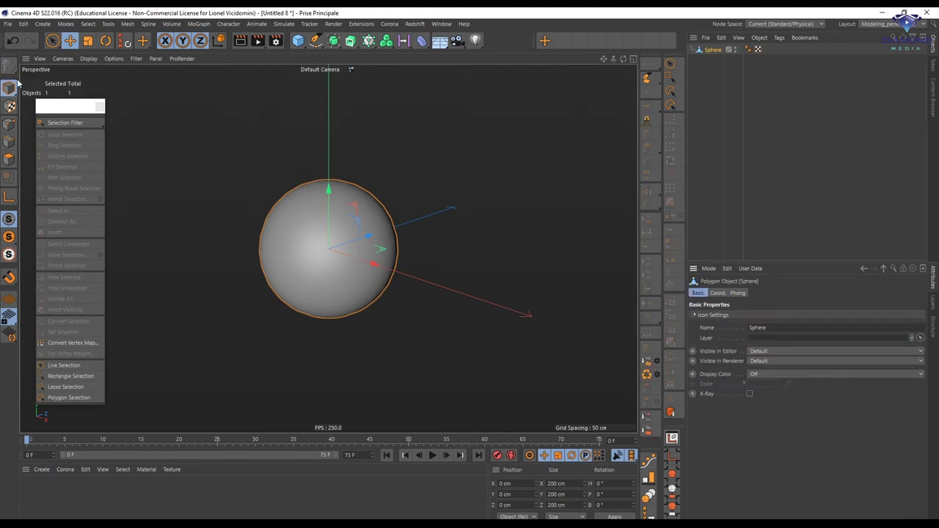
pyautogui.click(9, 142)
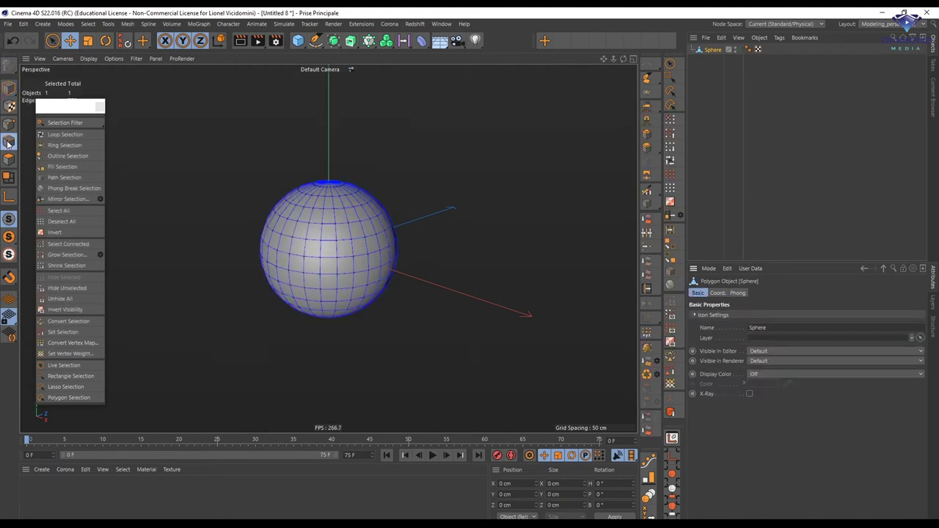
pyautogui.click(316, 261)
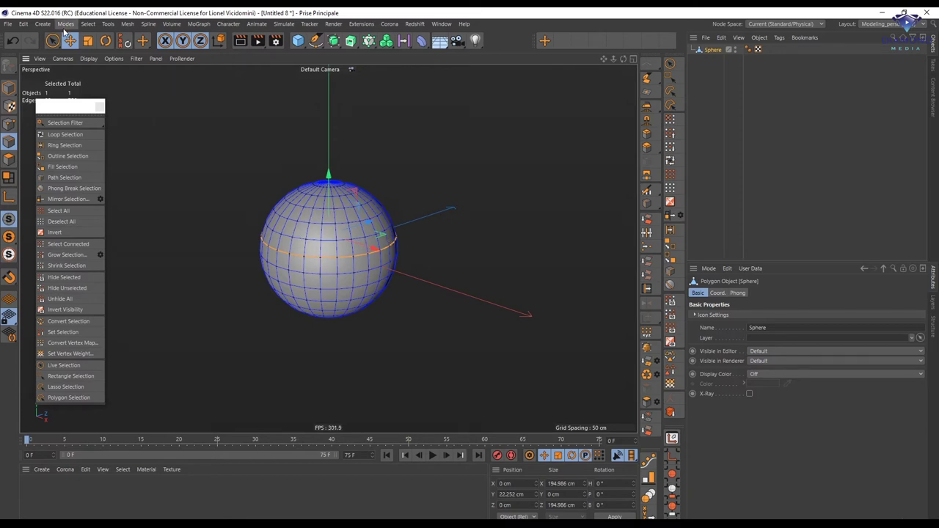
# - Break Phong shading along the equator loop and inspect the shading seam
pyautogui.rightClick(224, 245)
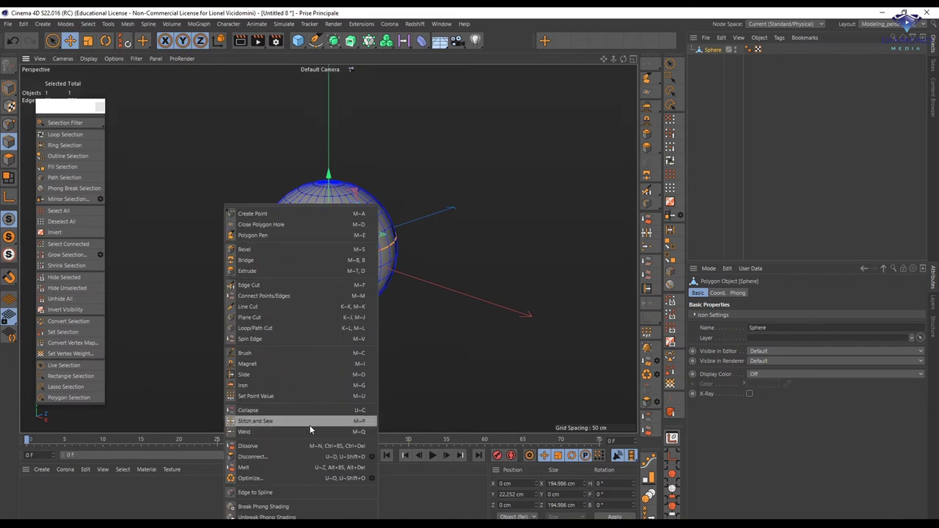
pyautogui.click(270, 508)
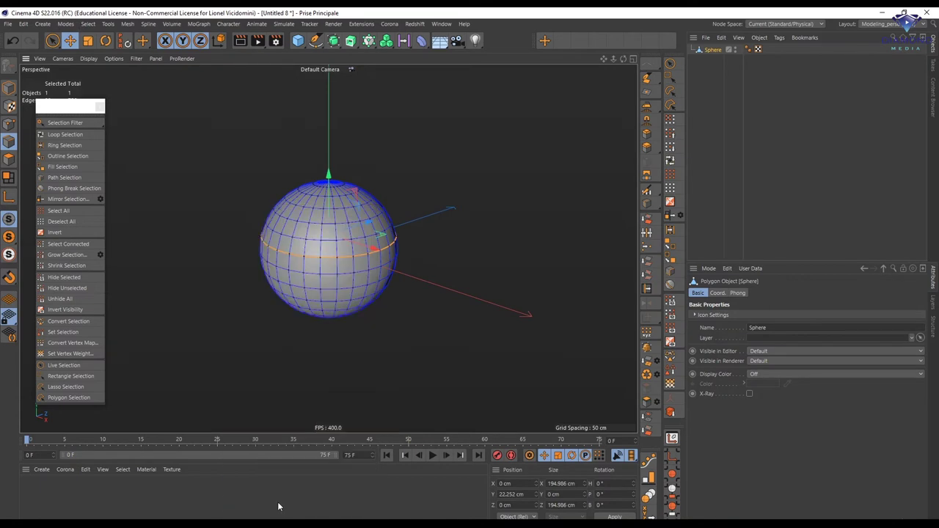
pyautogui.click(790, 99)
pyautogui.keyDown('alt'); pyautogui.moveTo(345, 213); pyautogui.dragTo(328, 291); pyautogui.keyUp('alt')
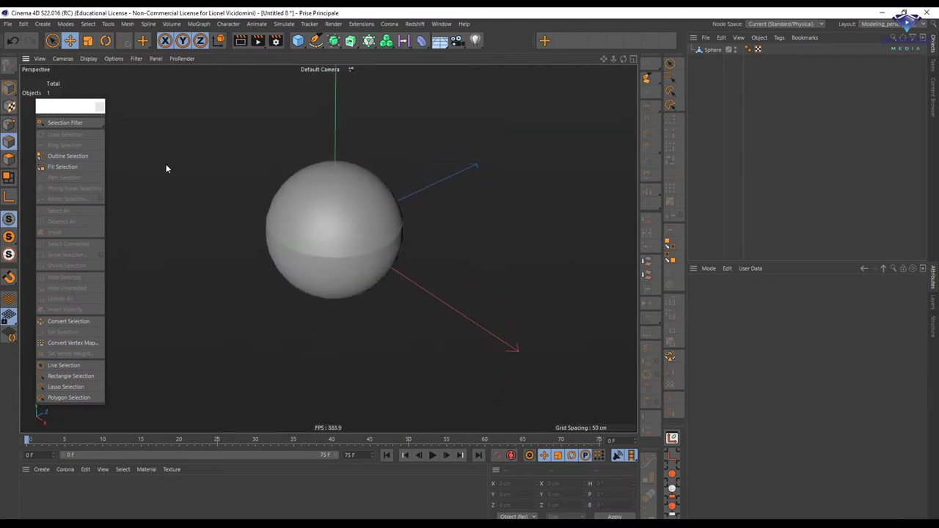
pyautogui.click(714, 50)
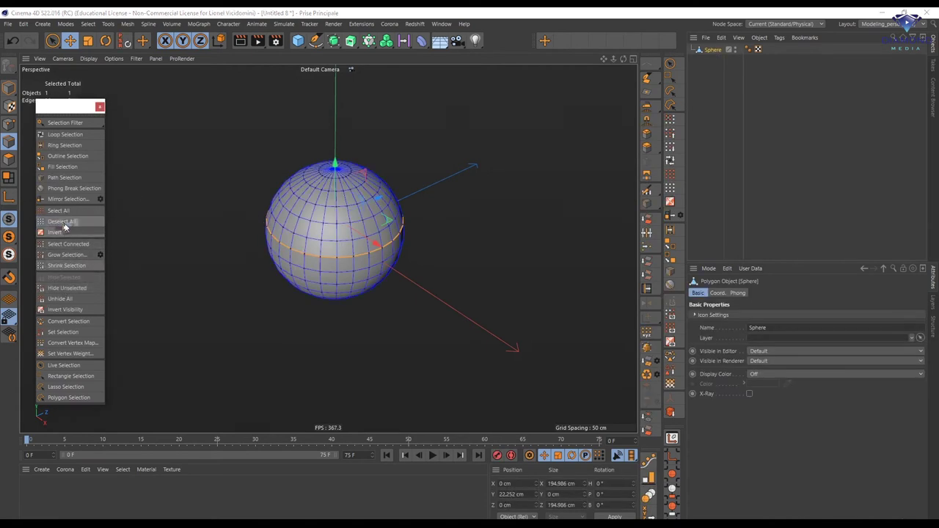
# - Reselect the sphere's equator edges with Phong Break Selection
pyautogui.click(73, 188)
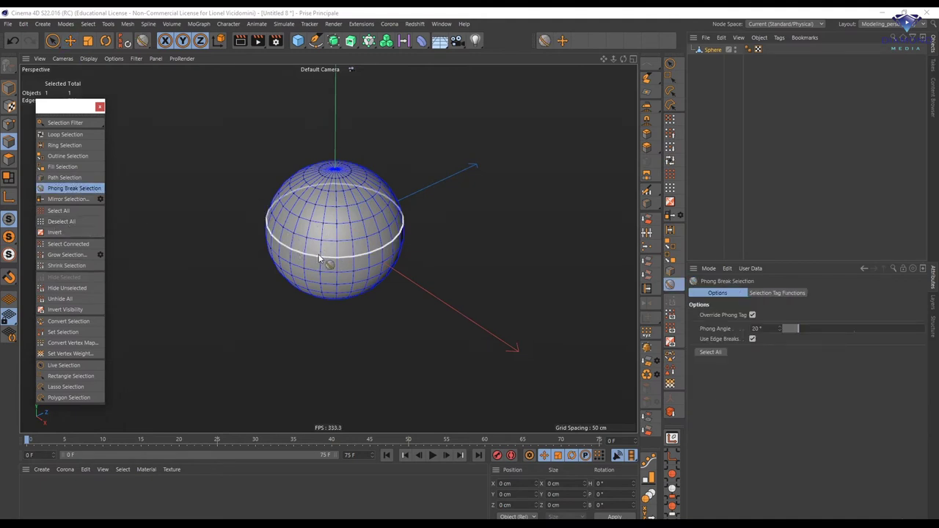
pyautogui.moveTo(333, 274)
pyautogui.keyDown('alt'); pyautogui.mouseDown()
pyautogui.moveTo(384, 201)
pyautogui.moveTo(374, 259)
pyautogui.moveTo(317, 271)
pyautogui.mouseUp(); pyautogui.keyUp('alt')
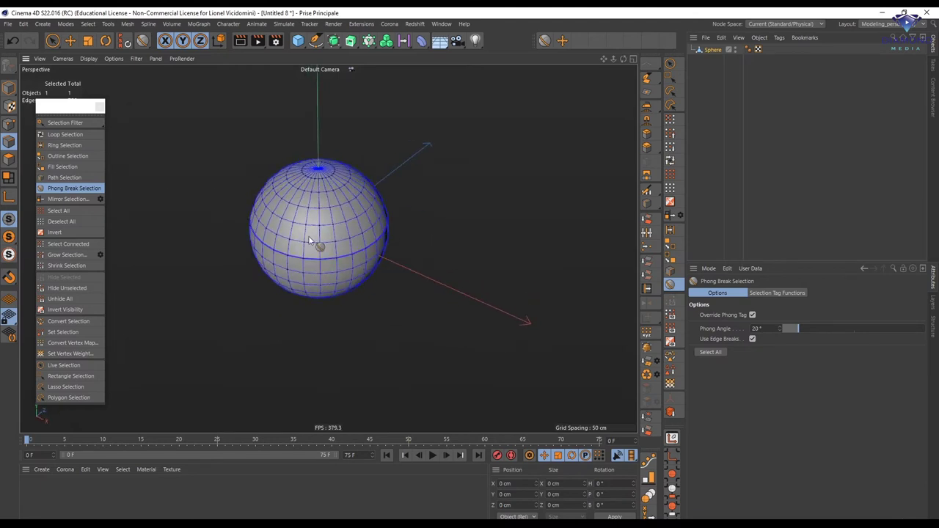
pyautogui.click(339, 258)
pyautogui.moveTo(356, 276)
pyautogui.keyDown('alt'); pyautogui.mouseDown()
pyautogui.moveTo(406, 222)
pyautogui.moveTo(327, 237)
pyautogui.moveTo(358, 264)
pyautogui.moveTo(336, 264)
pyautogui.moveTo(356, 260)
pyautogui.mouseUp(); pyautogui.keyUp('alt')
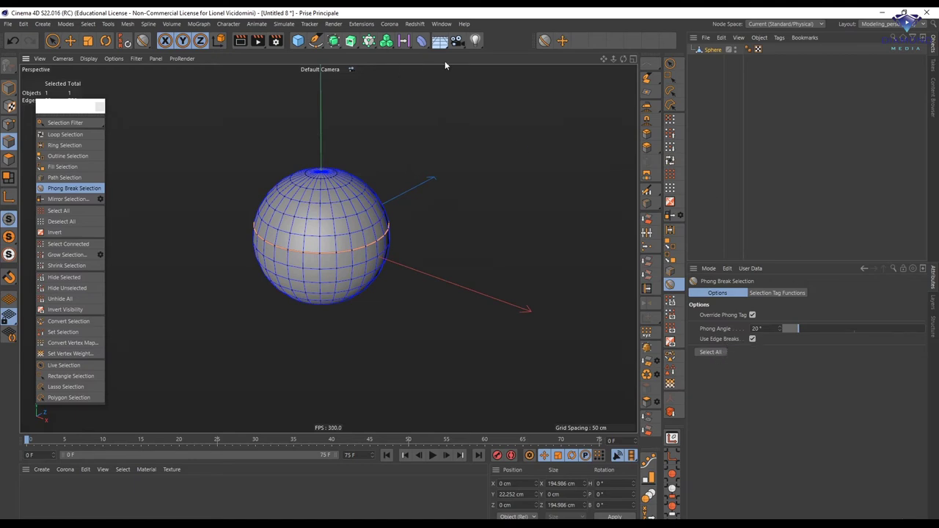
pyautogui.click(441, 24)
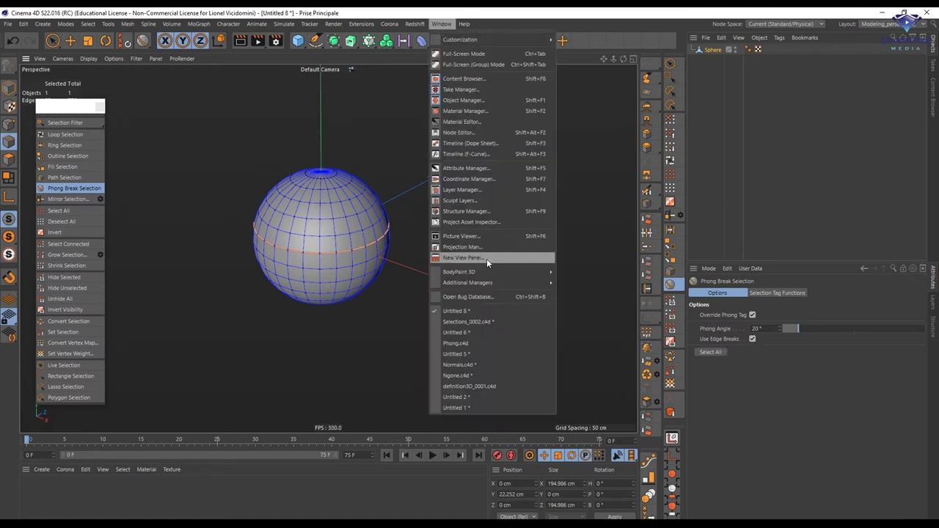
# - Back in Selections_0002, activate Phong Break Selection and override the Phong angle, lowering it from 180°
pyautogui.click(468, 322)
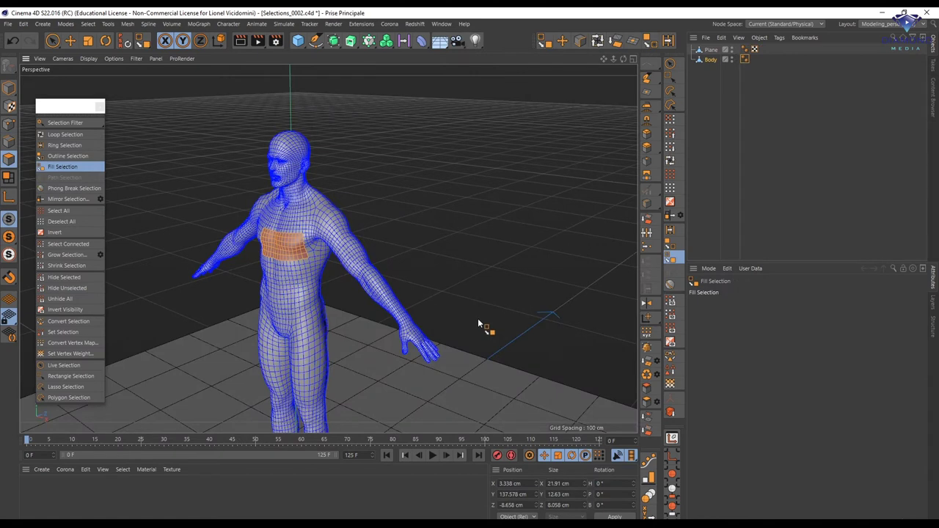
pyautogui.click(75, 189)
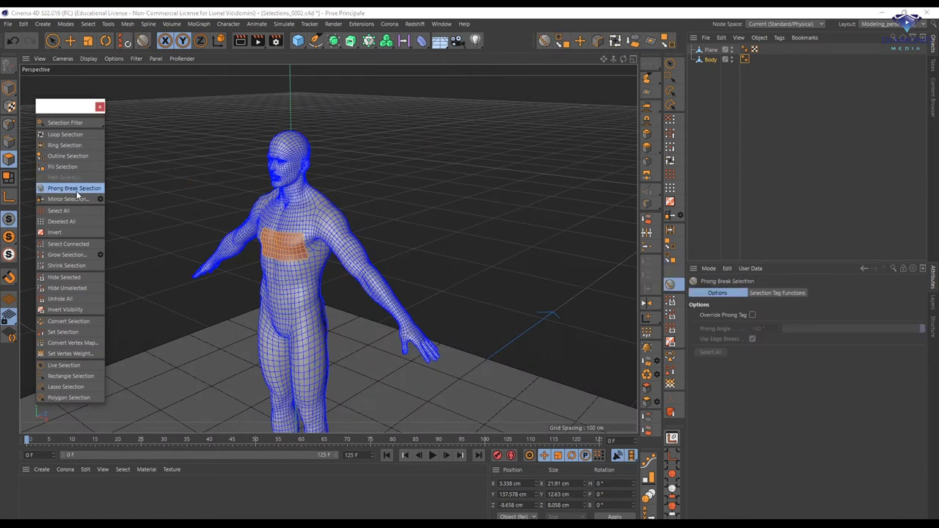
pyautogui.click(752, 315)
pyautogui.moveTo(872, 338); pyautogui.dragTo(857, 335)
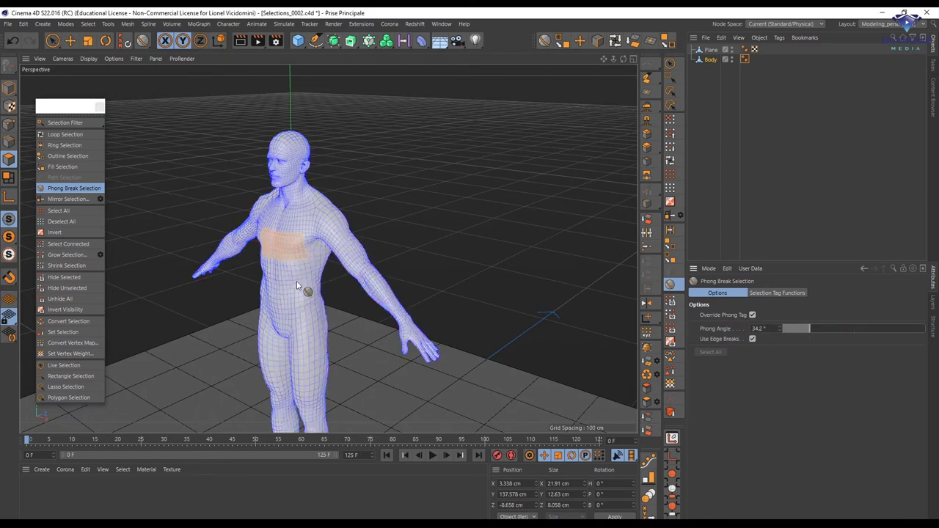
pyautogui.moveTo(789, 329)
pyautogui.mouseDown()
pyautogui.moveTo(829, 327)
pyautogui.moveTo(784, 330)
pyautogui.mouseUp()
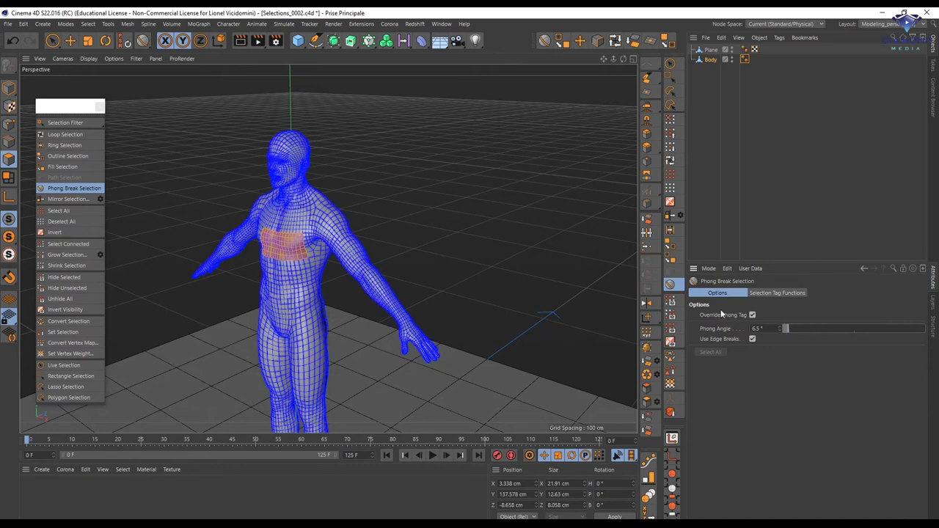
pyautogui.scroll(5, 293, 291)
pyautogui.scroll(-3, 312, 230)
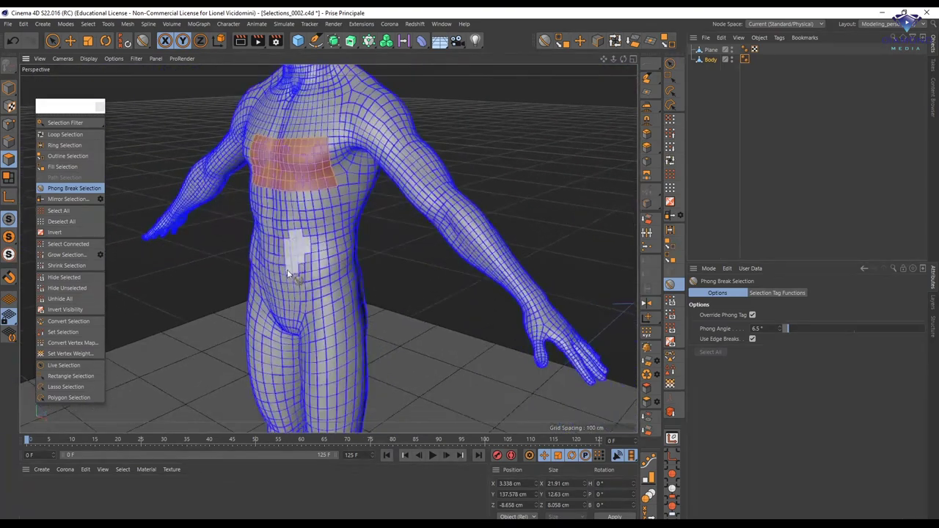
# - Try belly and chest regions, then at 8.9° select a narrow vertical strip on the torso side
pyautogui.moveTo(287, 270)
pyautogui.keyDown('alt'); pyautogui.mouseDown()
pyautogui.moveTo(315, 256)
pyautogui.moveTo(299, 249)
pyautogui.moveTo(297, 277)
pyautogui.mouseUp(); pyautogui.keyUp('alt')
pyautogui.click(289, 292)
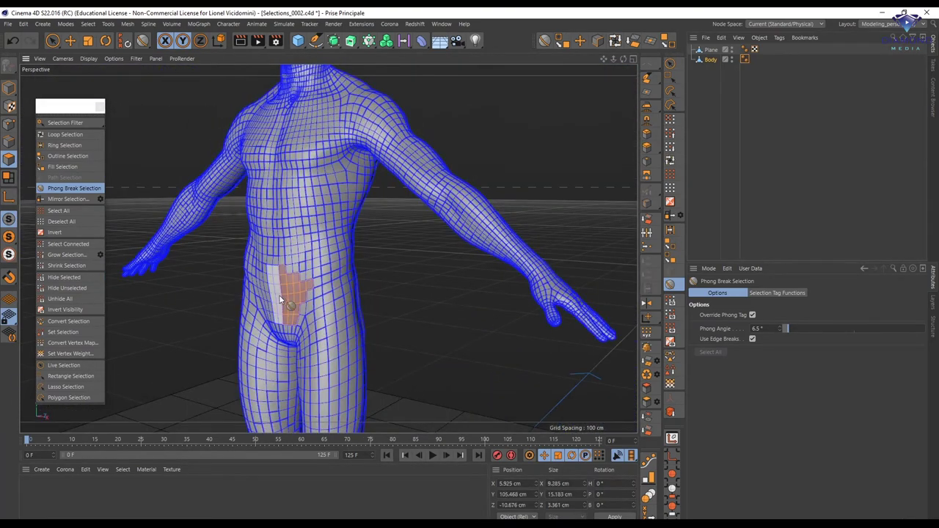
pyautogui.moveTo(801, 331)
pyautogui.mouseDown()
pyautogui.moveTo(777, 327)
pyautogui.moveTo(792, 330)
pyautogui.mouseUp()
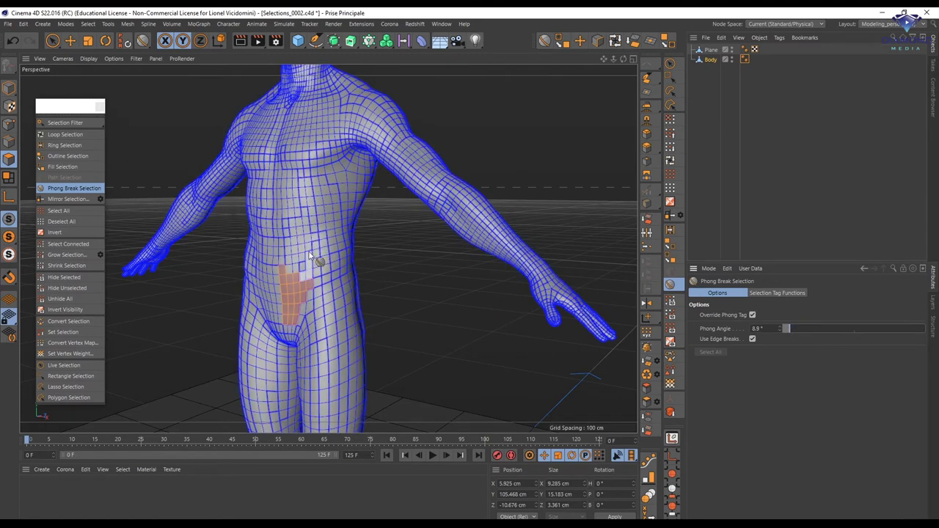
pyautogui.click(316, 324)
pyautogui.click(341, 220)
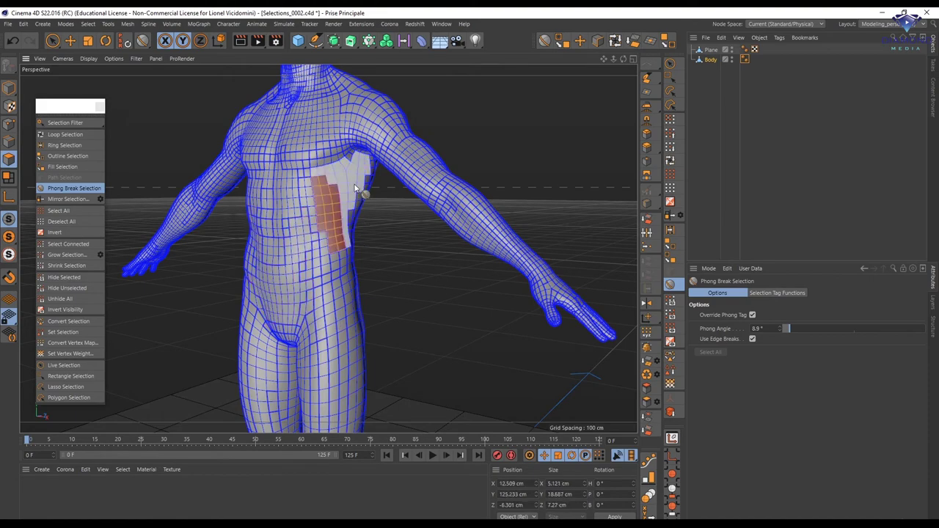
pyautogui.keyDown('alt'); pyautogui.moveTo(317, 257); pyautogui.dragTo(295, 231); pyautogui.keyUp('alt')
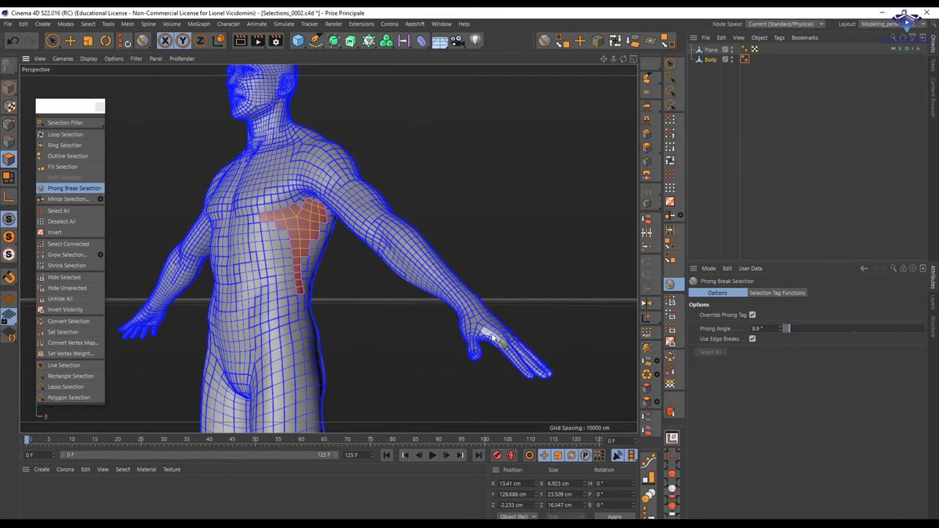
pyautogui.click(280, 247)
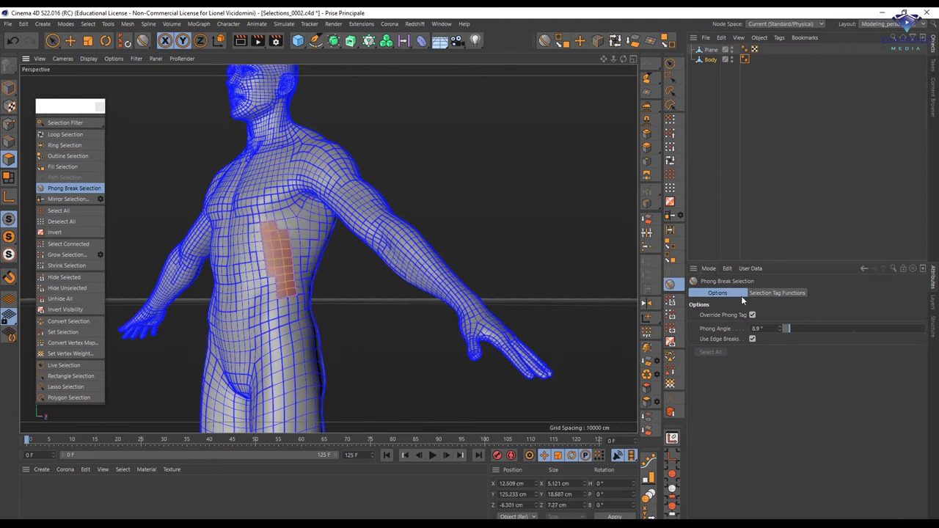
pyautogui.keyDown('alt'); pyautogui.moveTo(287, 172); pyautogui.dragTo(261, 166); pyautogui.keyUp('alt')
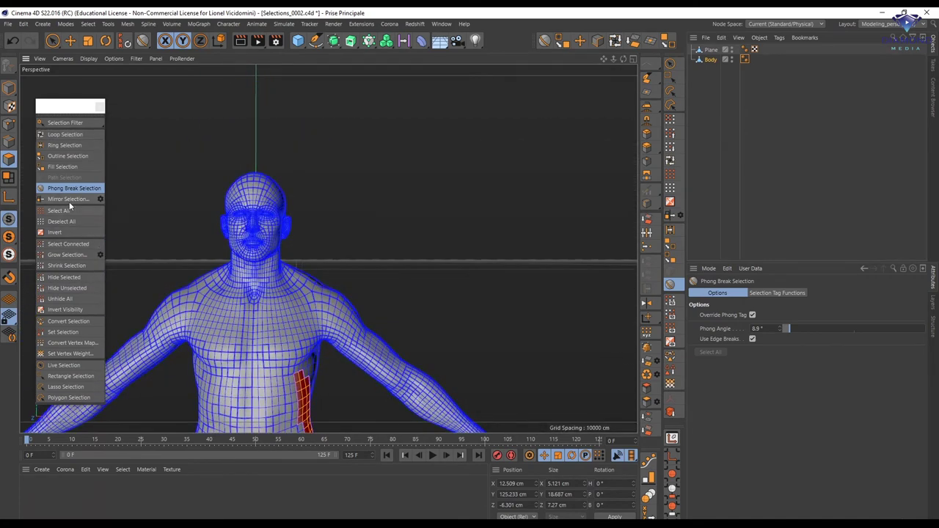
# - Paint cheek patches with Live Selection, then switch the mesh to Edge mode
pyautogui.click(63, 364)
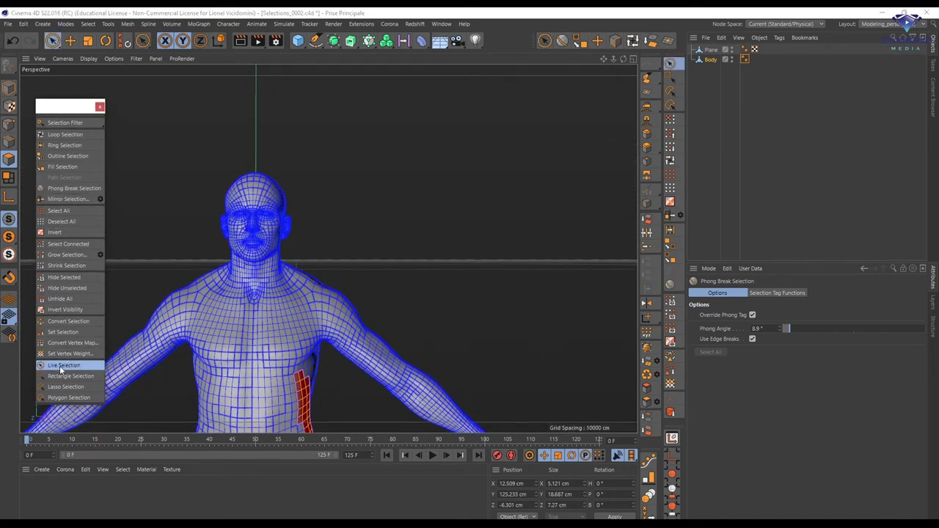
pyautogui.scroll(2, 238, 206)
pyautogui.scroll(4, 238, 206)
pyautogui.moveTo(301, 233)
pyautogui.mouseDown()
pyautogui.moveTo(285, 255)
pyautogui.moveTo(280, 248)
pyautogui.mouseUp()
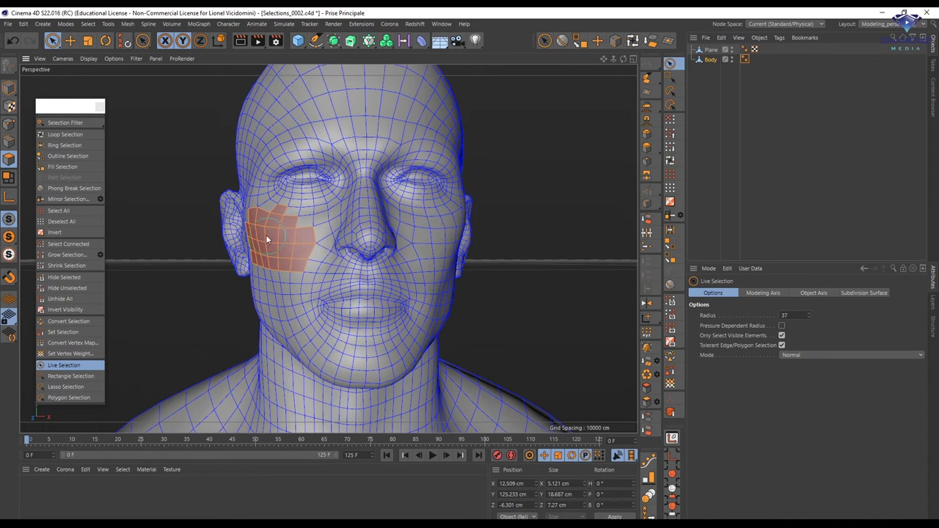
pyautogui.moveTo(273, 236); pyautogui.dragTo(289, 234)
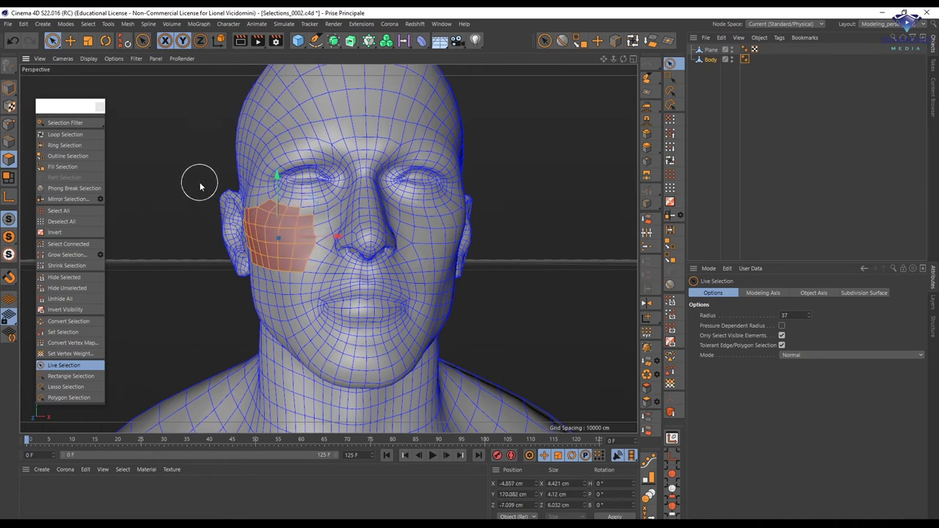
pyautogui.click(8, 143)
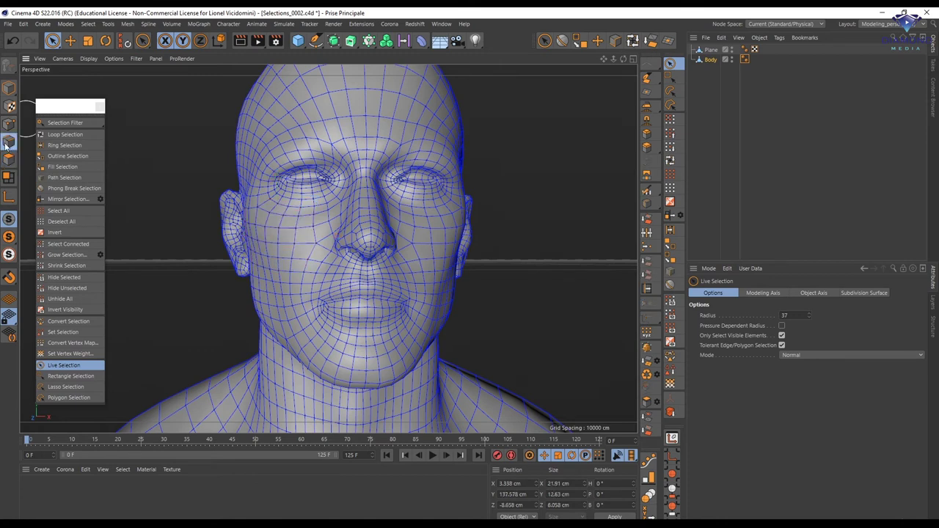
# - Select the edge loop around one eye using Loop Selection with Stop at Poles, then open Mirror Selection settings
pyautogui.click(65, 135)
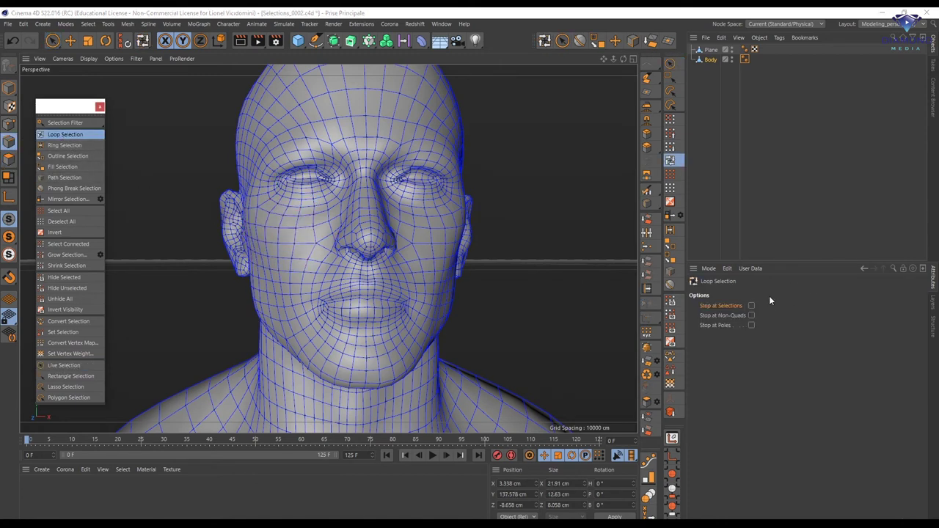
pyautogui.click(751, 325)
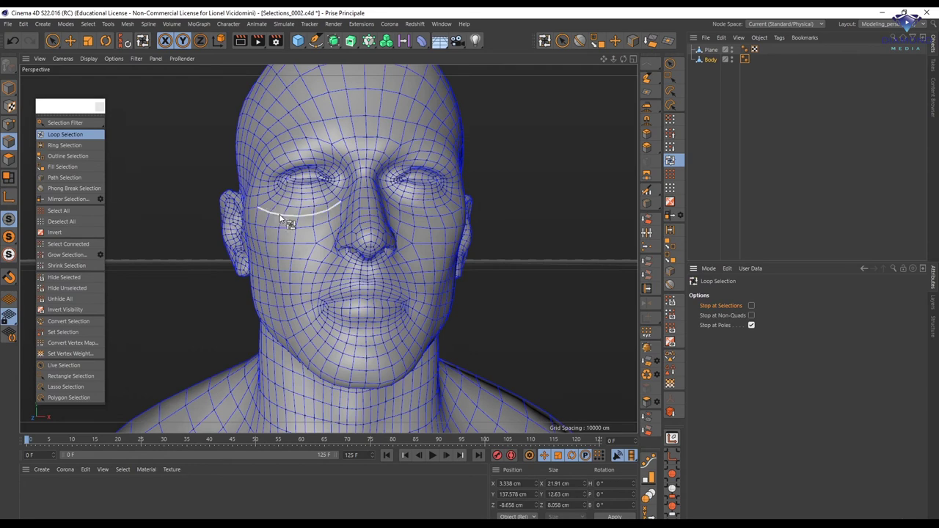
pyautogui.click(280, 213)
pyautogui.click(264, 184)
pyautogui.moveTo(424, 248)
pyautogui.keyDown('alt'); pyautogui.mouseDown()
pyautogui.moveTo(382, 249)
pyautogui.moveTo(427, 250)
pyautogui.mouseUp(); pyautogui.keyUp('alt')
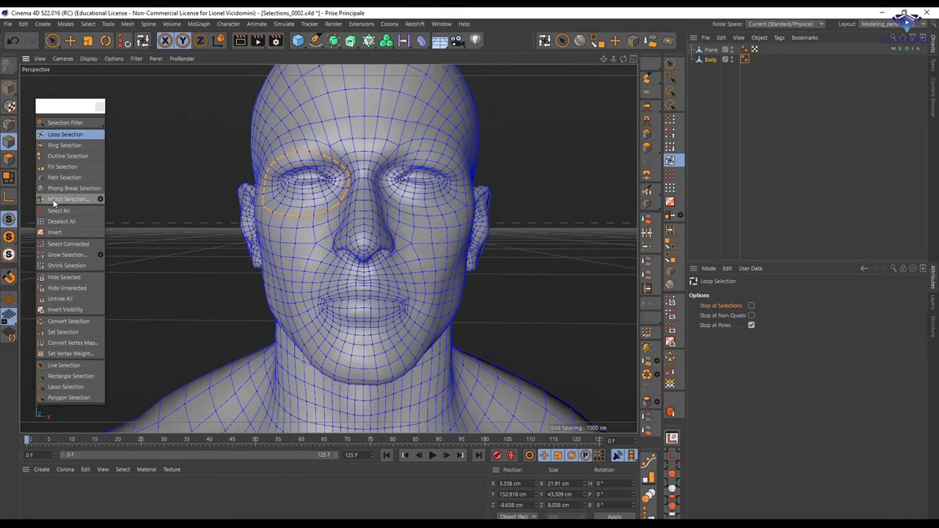
pyautogui.click(100, 199)
pyautogui.moveTo(92, 164); pyautogui.dragTo(168, 156)
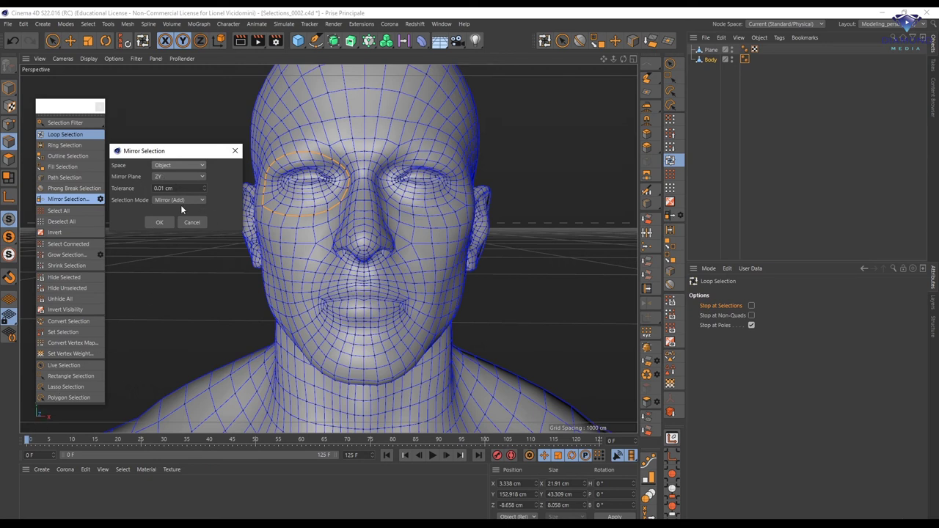
# - Mirror the eye loop across the ZY plane with tolerance raised to 1.01 cm
pyautogui.click(159, 222)
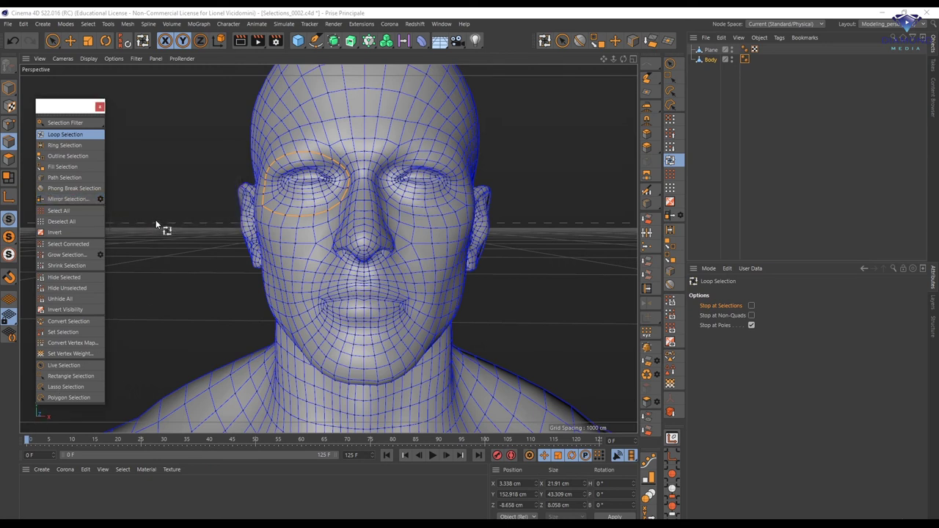
pyautogui.click(100, 199)
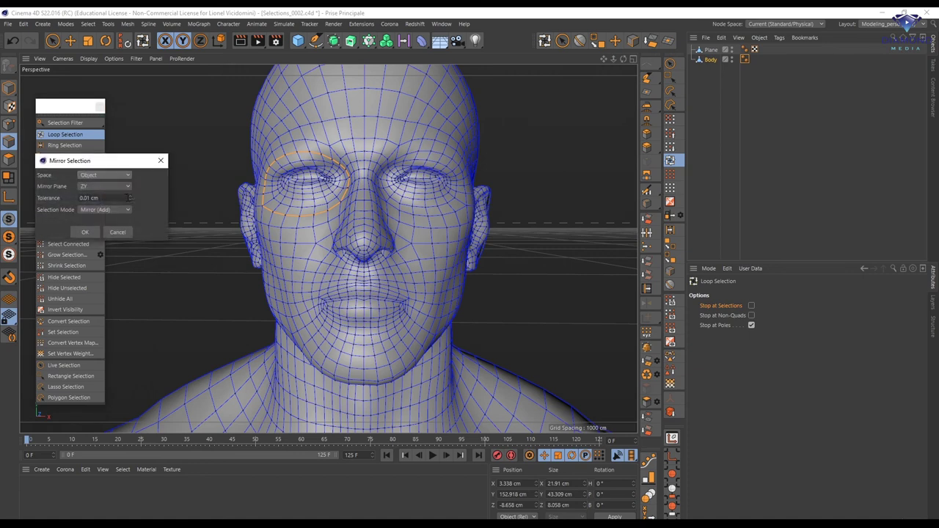
pyautogui.click(129, 195)
pyautogui.click(86, 232)
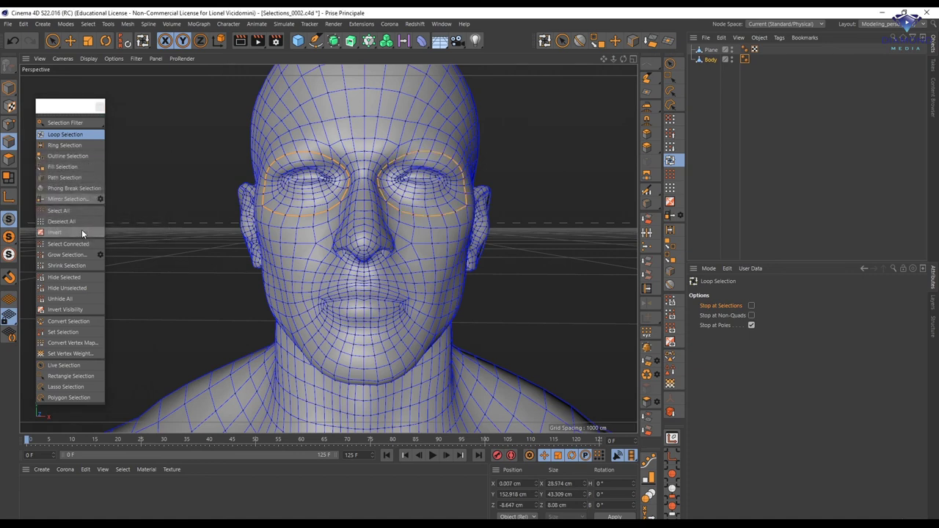
pyautogui.keyDown('alt'); pyautogui.moveTo(431, 204); pyautogui.dragTo(406, 213); pyautogui.keyUp('alt')
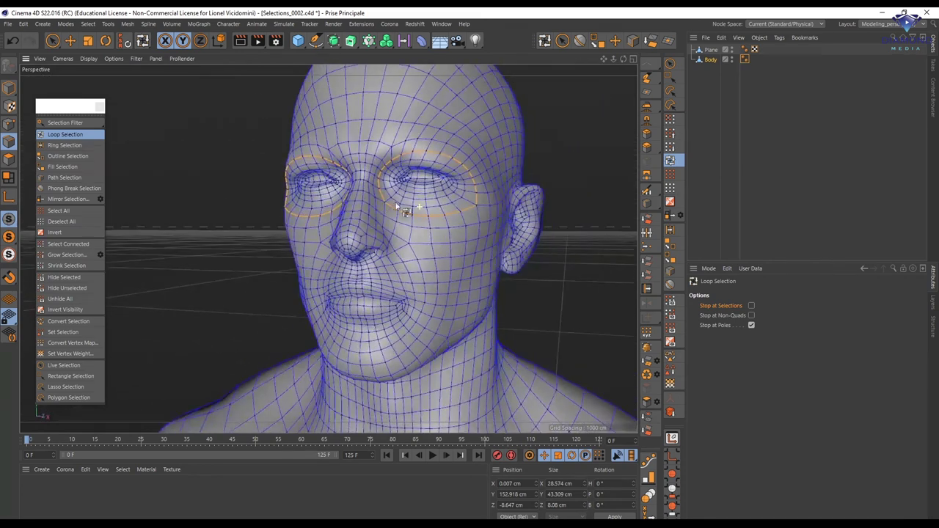
# - Fill-select the polygons inside both eye loops plus a cheek patch, then reopen Mirror Selection settings
pyautogui.click(62, 167)
pyautogui.click(321, 193)
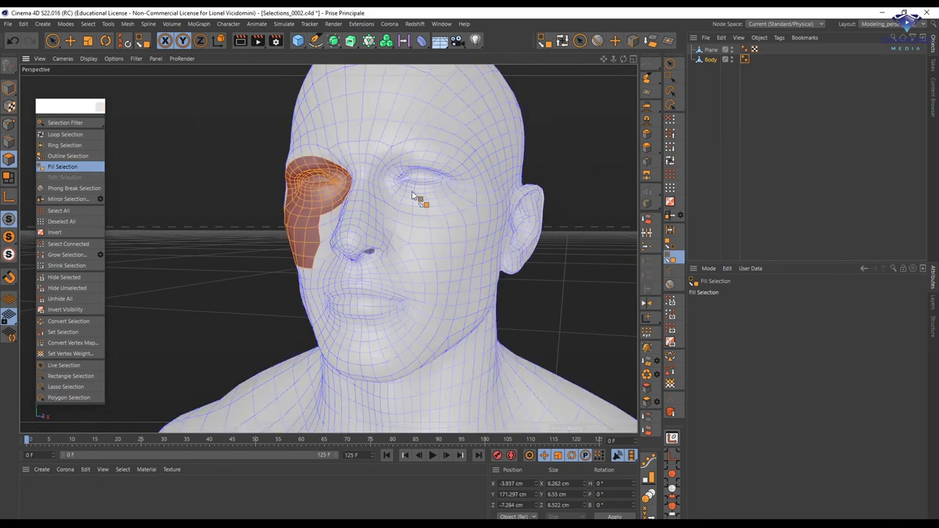
pyautogui.keyDown('alt'); pyautogui.moveTo(308, 233); pyautogui.dragTo(427, 209); pyautogui.keyUp('alt')
pyautogui.click(330, 201)
pyautogui.keyDown('alt'); pyautogui.moveTo(330, 202); pyautogui.dragTo(259, 213); pyautogui.keyUp('alt')
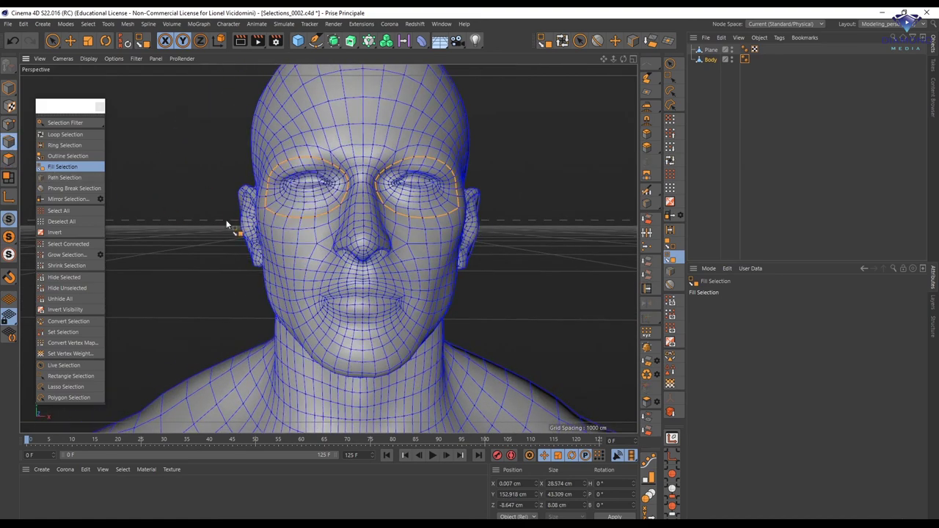
pyautogui.click(418, 187)
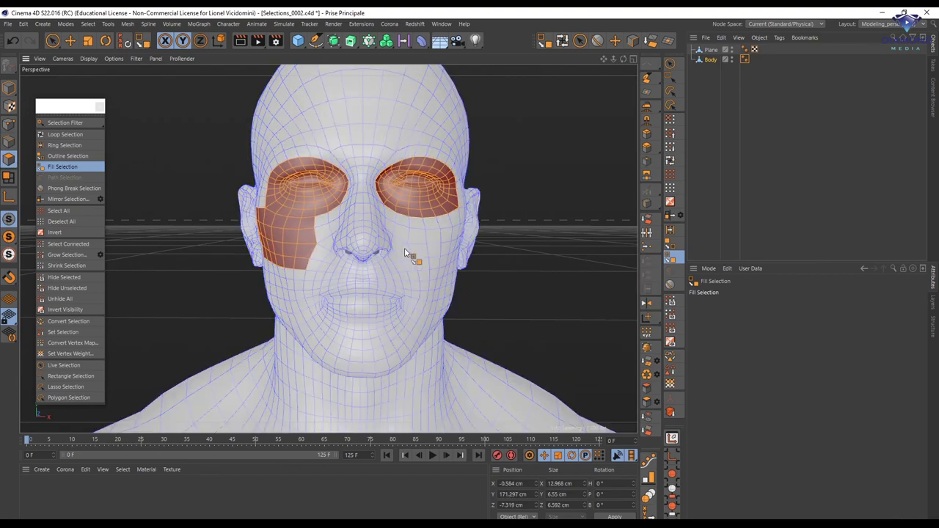
pyautogui.keyDown('alt'); pyautogui.moveTo(425, 261); pyautogui.dragTo(314, 236); pyautogui.keyUp('alt')
pyautogui.keyDown('alt'); pyautogui.moveTo(452, 235); pyautogui.dragTo(331, 246); pyautogui.keyUp('alt')
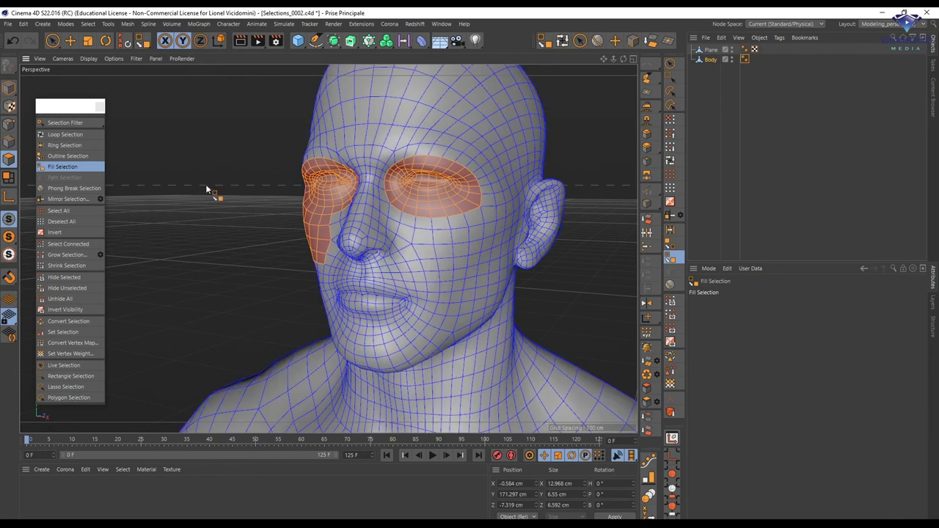
pyautogui.click(100, 199)
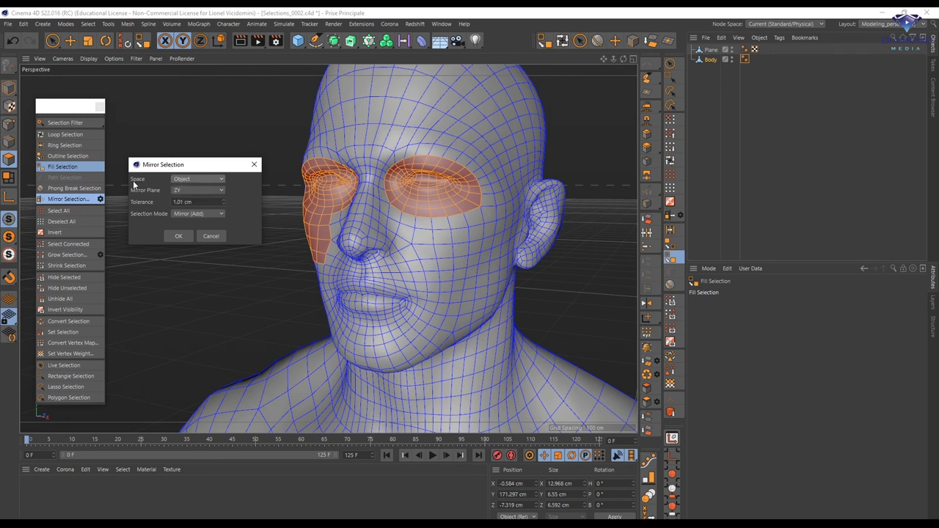
# - Keep ZY as the mirror plane and list the Add, Subtract and Flip selection modes
pyautogui.click(183, 192)
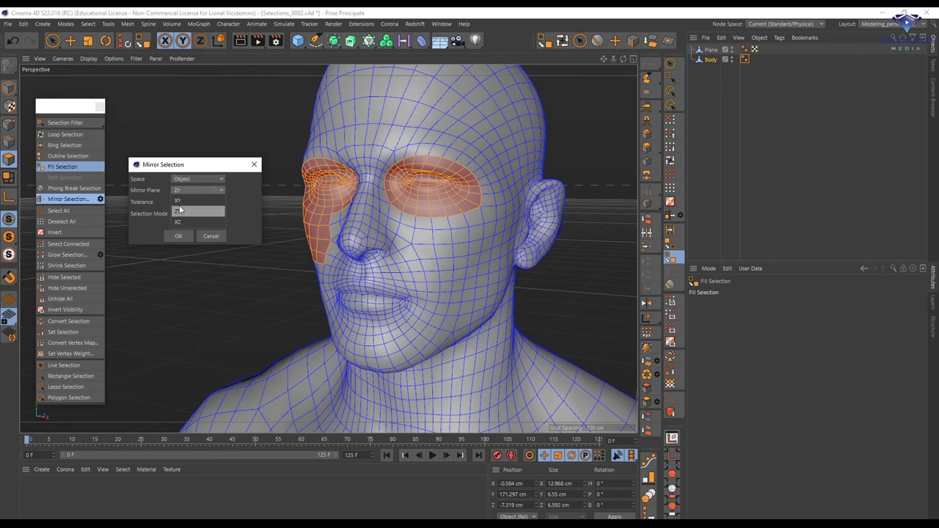
pyautogui.click(141, 189)
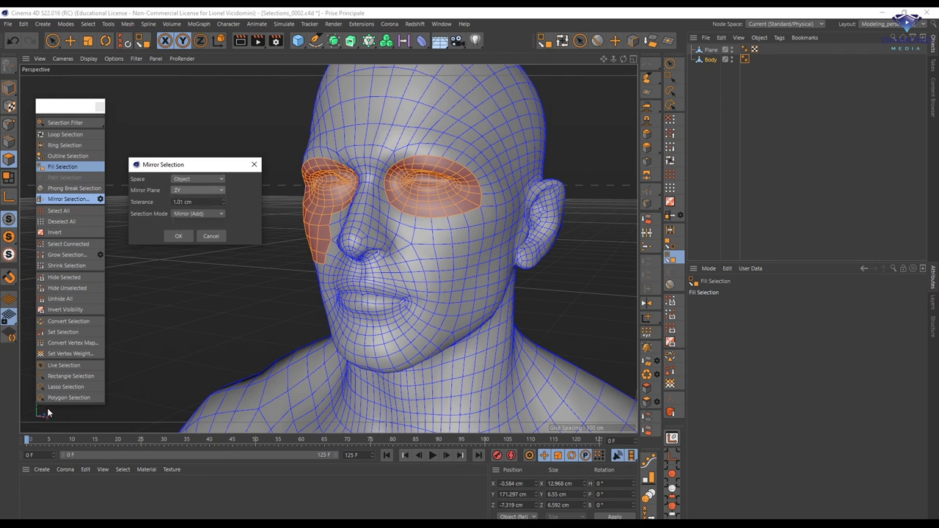
pyautogui.click(202, 213)
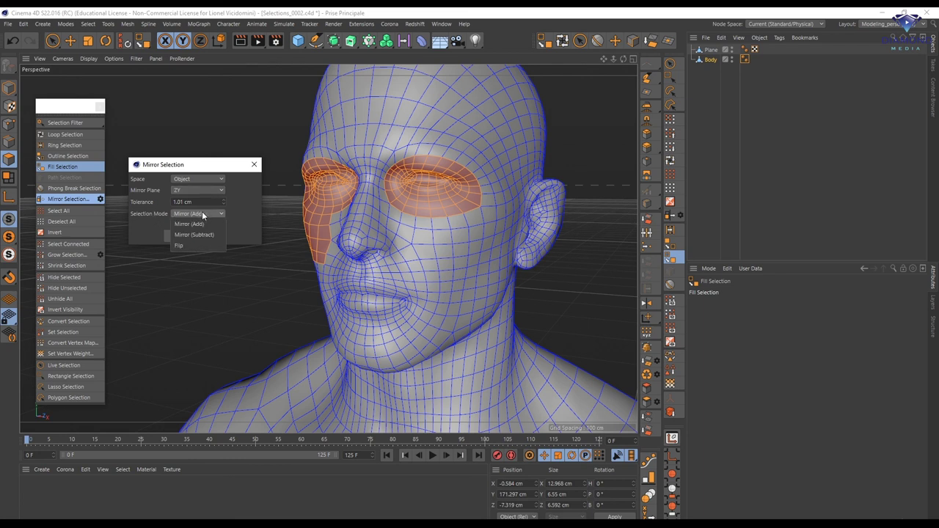